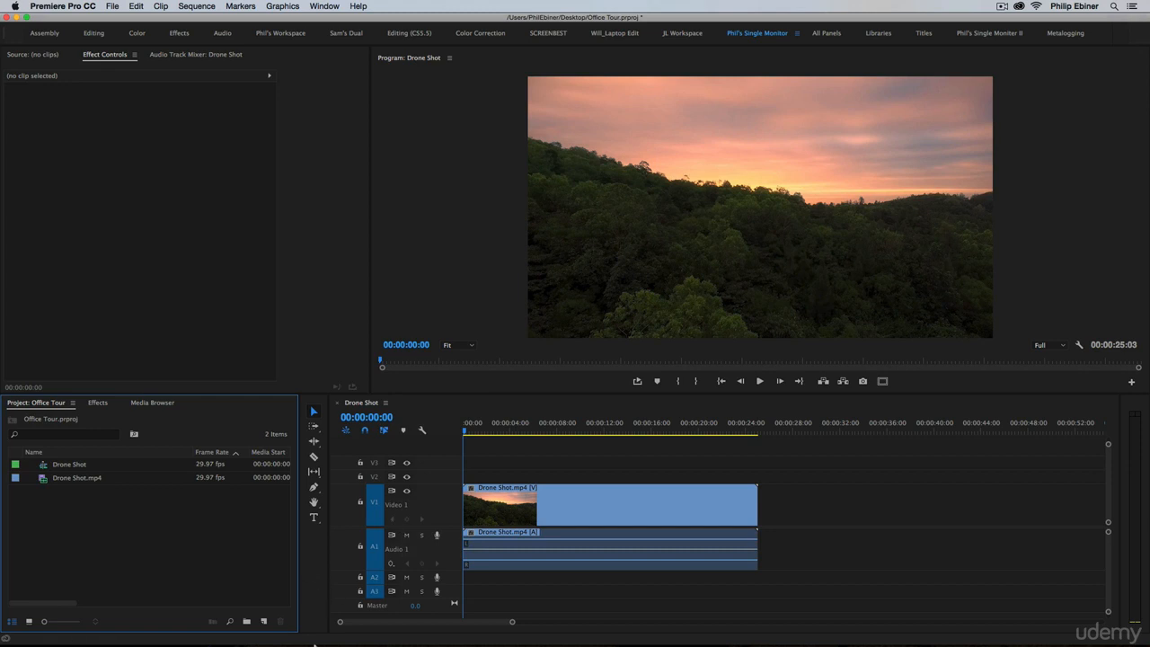
# Step: Switch to After Effects and show the footage and composition items of the open project
pyautogui.press('super+Tab')
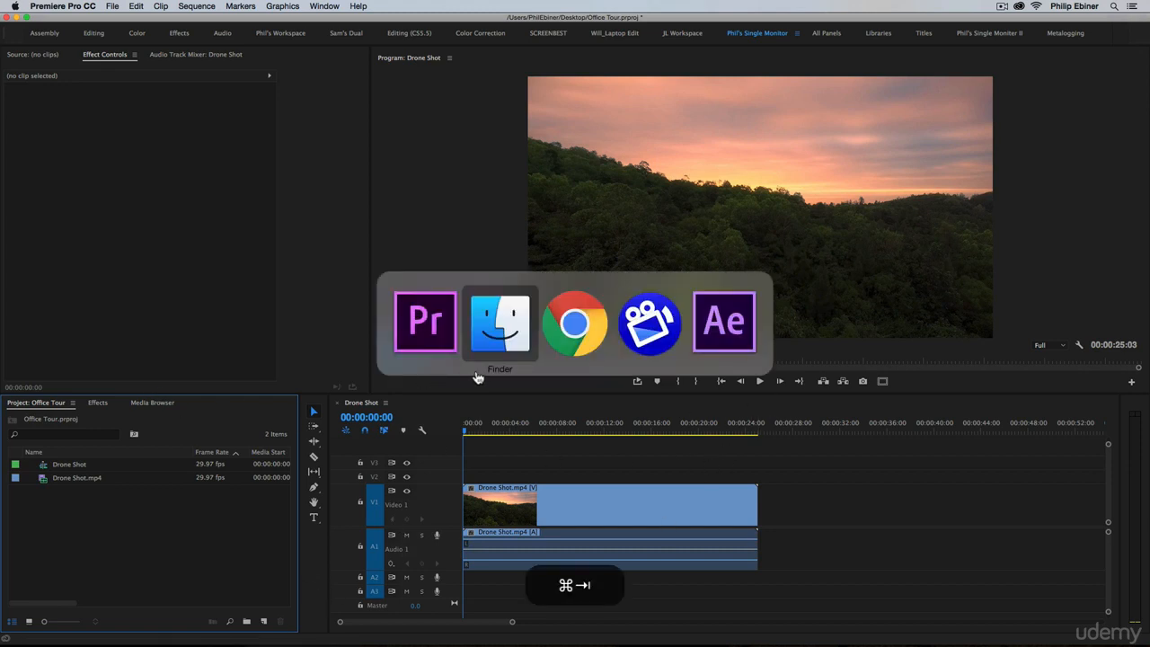
pyautogui.press('super+Tab')
pyautogui.press('super+Tab')
pyautogui.press('super+Tab')
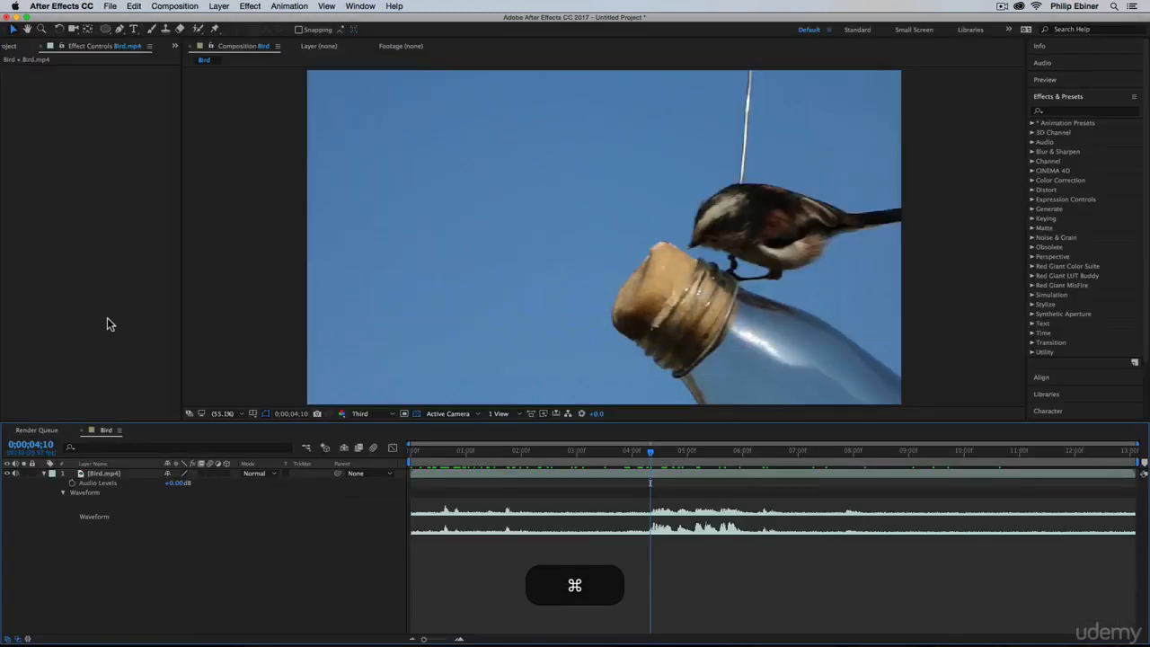
pyautogui.click(13, 46)
pyautogui.moveTo(29, 159); pyautogui.dragTo(136, 302)
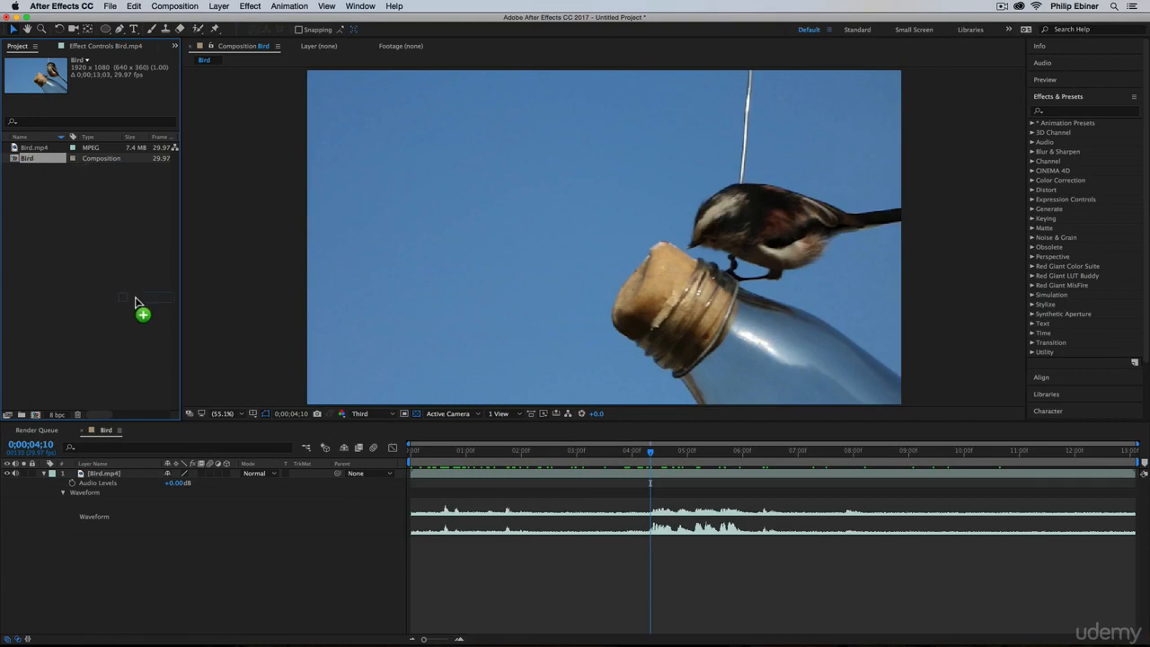
# Step: Switch to Premiere Pro and split the Drone Shot.mp4 clip at 00:00:12:13 and again at about 18 seconds
pyautogui.press('super+Tab')
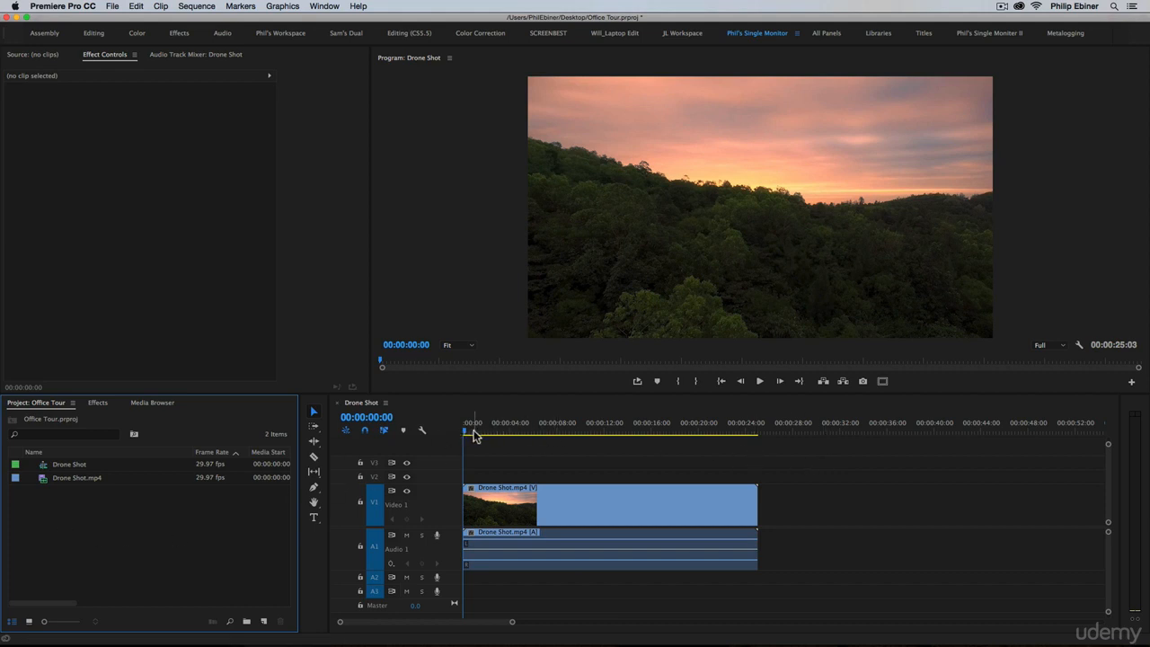
pyautogui.moveTo(479, 434); pyautogui.dragTo(711, 445)
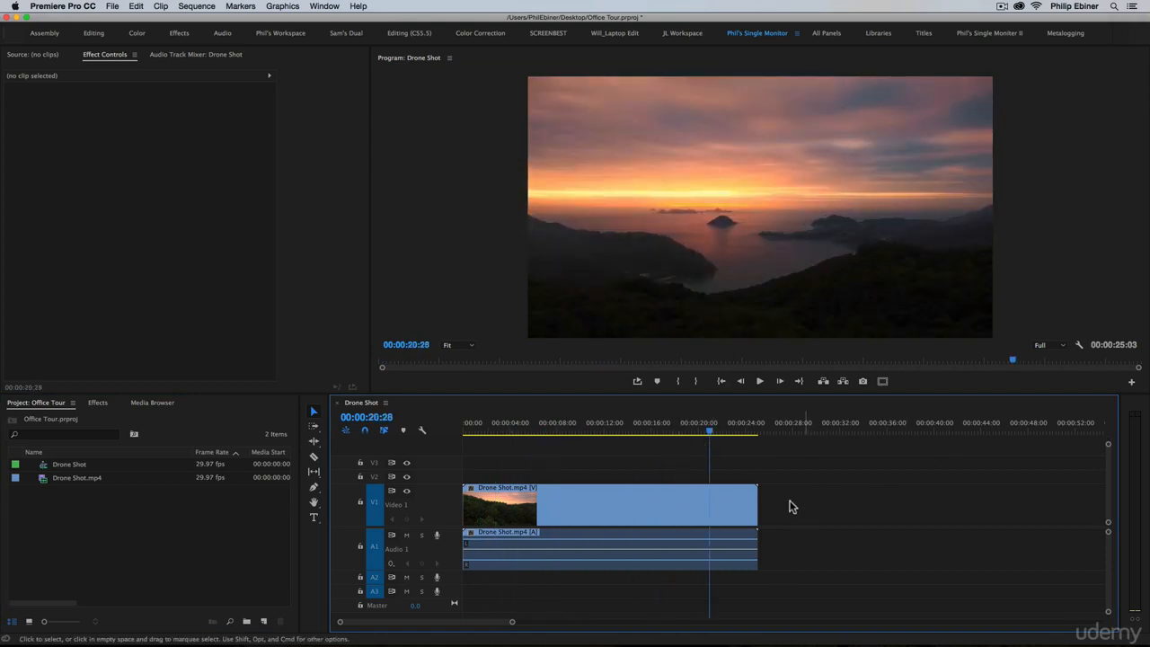
pyautogui.moveTo(607, 435)
pyautogui.mouseDown()
pyautogui.moveTo(683, 432)
pyautogui.moveTo(589, 451)
pyautogui.moveTo(659, 444)
pyautogui.moveTo(571, 469)
pyautogui.moveTo(612, 437)
pyautogui.mouseUp()
pyautogui.press('c')
pyautogui.click(610, 501)
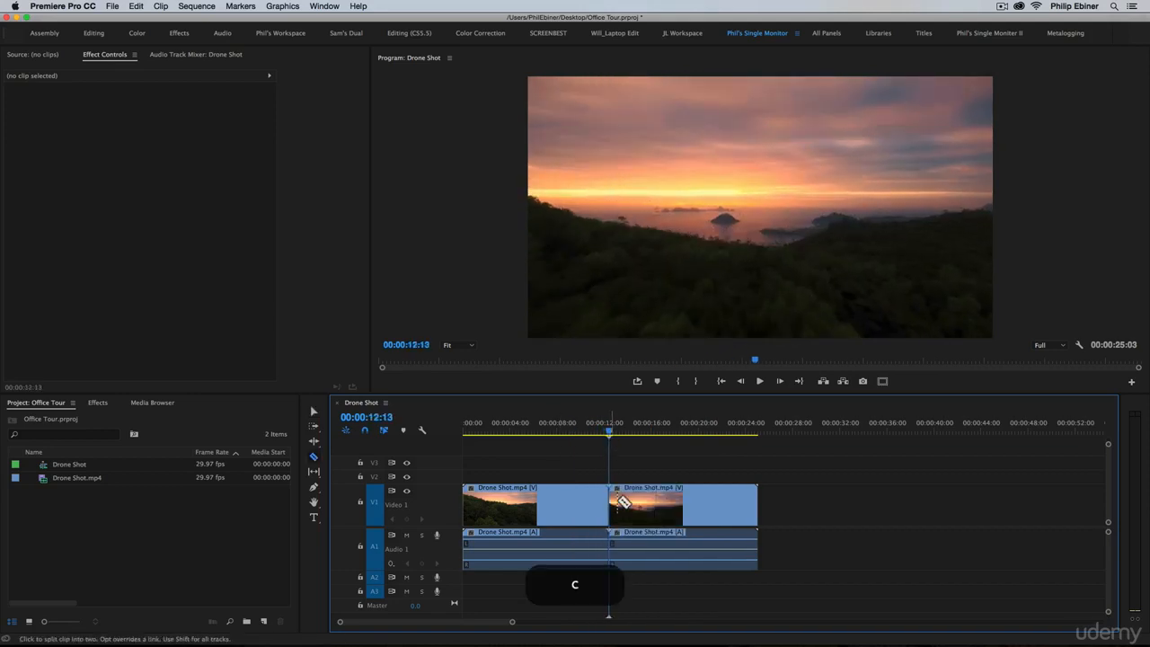
pyautogui.click(679, 501)
# Step: Move the middle segment of the Drone Shot clip up to track V2 and expand that track
pyautogui.press('v')
pyautogui.moveTo(655, 490); pyautogui.dragTo(656, 476)
pyautogui.click(778, 487)
pyautogui.doubleClick(439, 474)
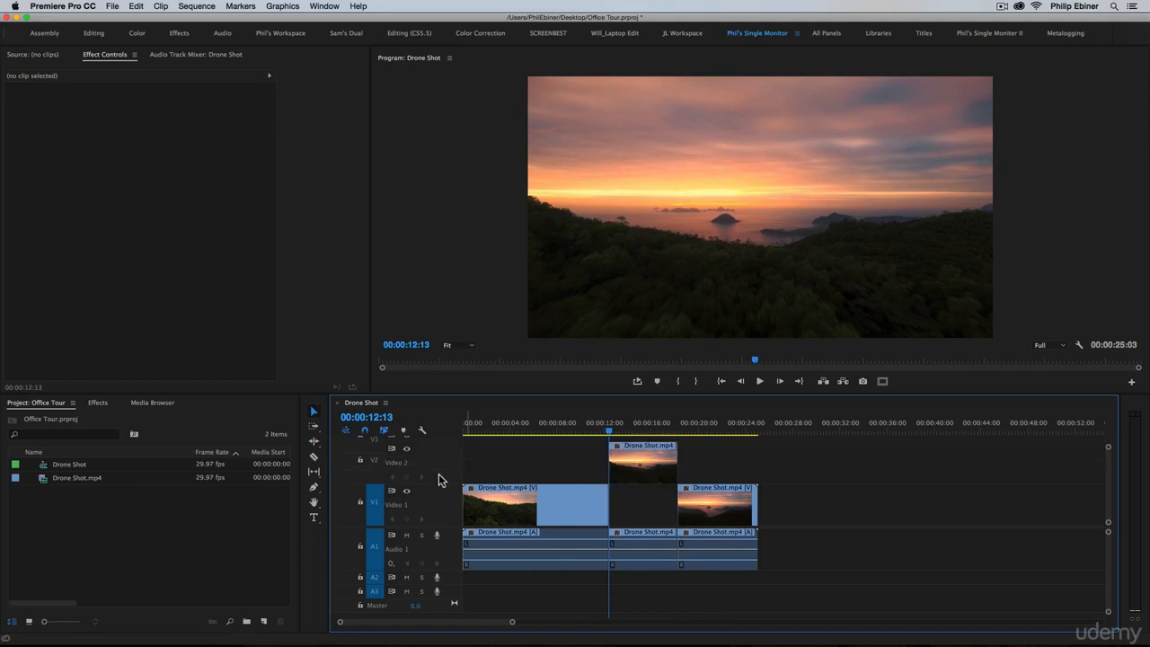
# Step: Replace the Drone Shot segment on track V2 with an After Effects composition
pyautogui.click(654, 508)
pyautogui.moveTo(620, 428)
pyautogui.mouseDown()
pyautogui.moveTo(592, 429)
pyautogui.moveTo(655, 431)
pyautogui.moveTo(667, 448)
pyautogui.moveTo(614, 443)
pyautogui.mouseUp()
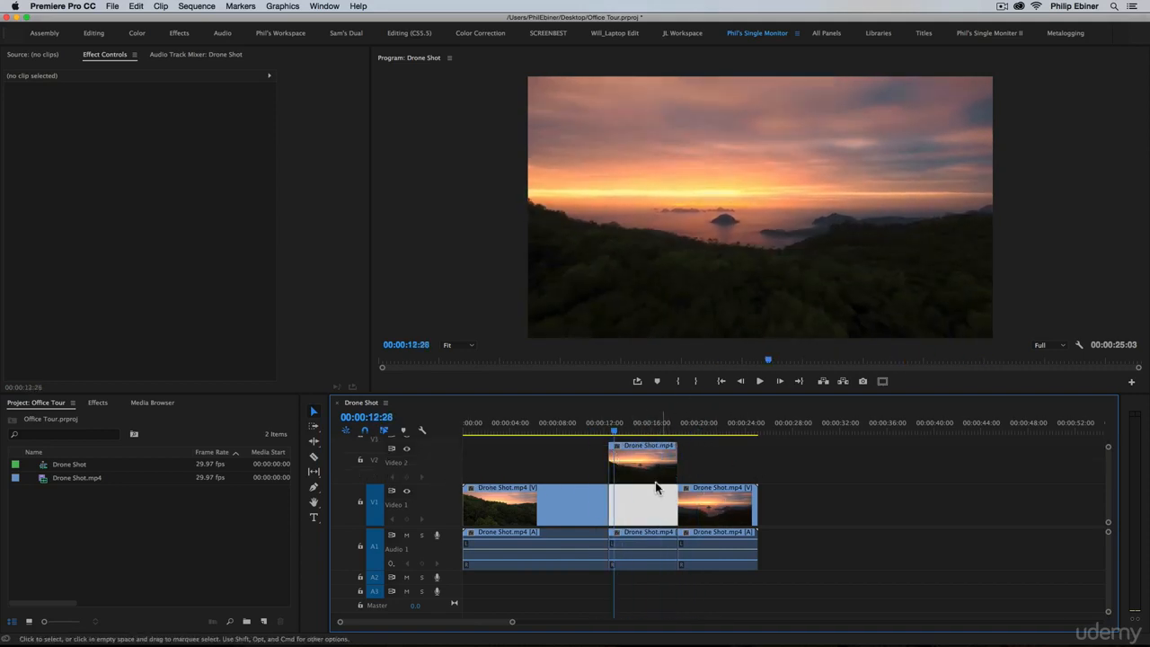
pyautogui.click(645, 454)
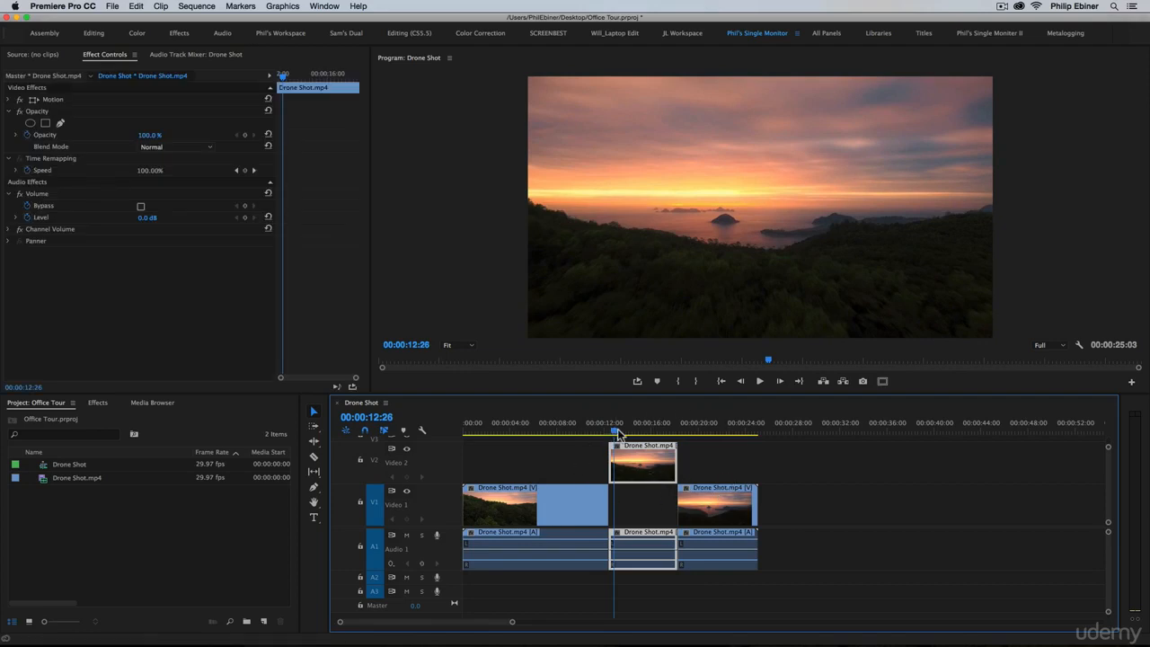
pyautogui.moveTo(614, 431); pyautogui.dragTo(650, 438)
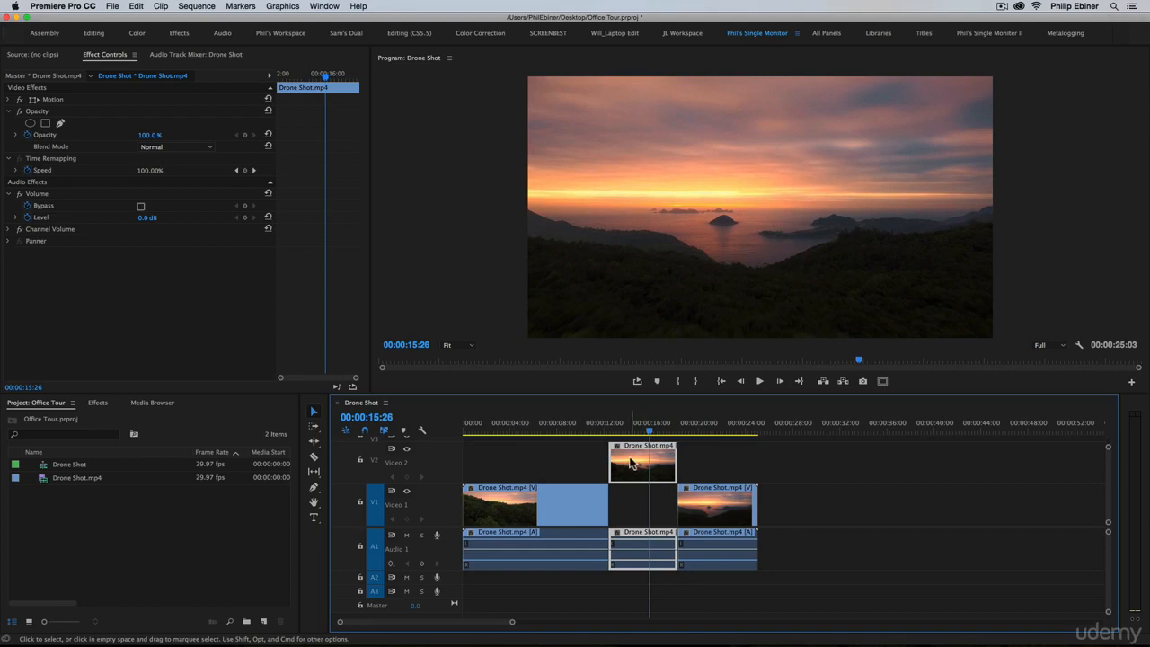
pyautogui.rightClick(634, 463)
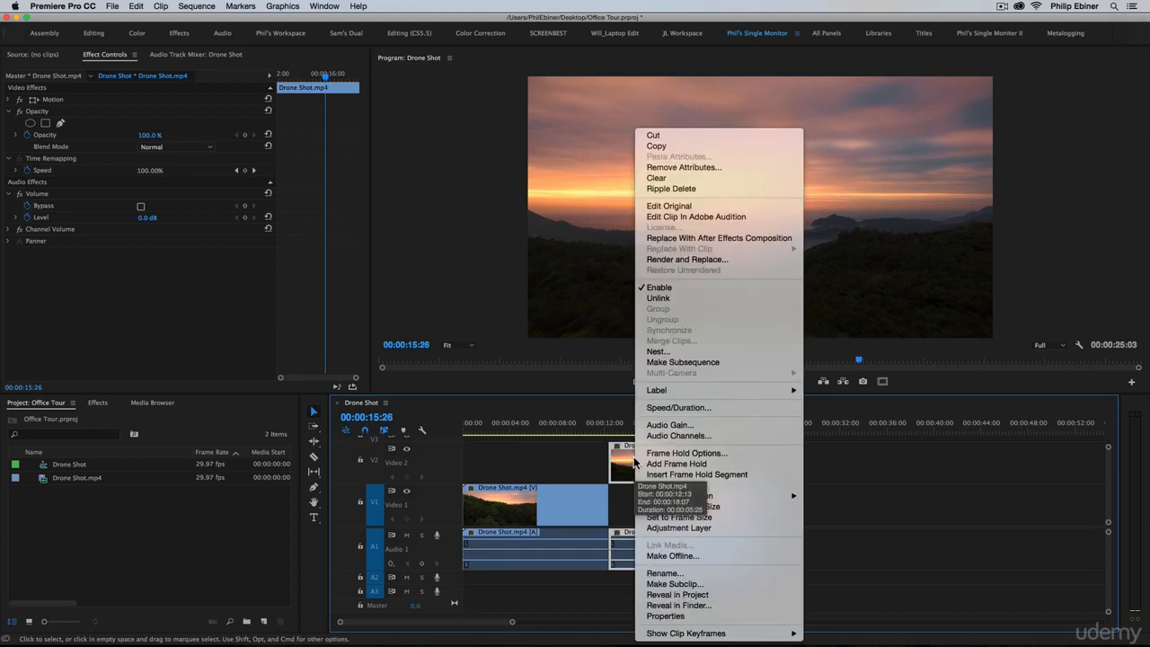
pyautogui.click(715, 239)
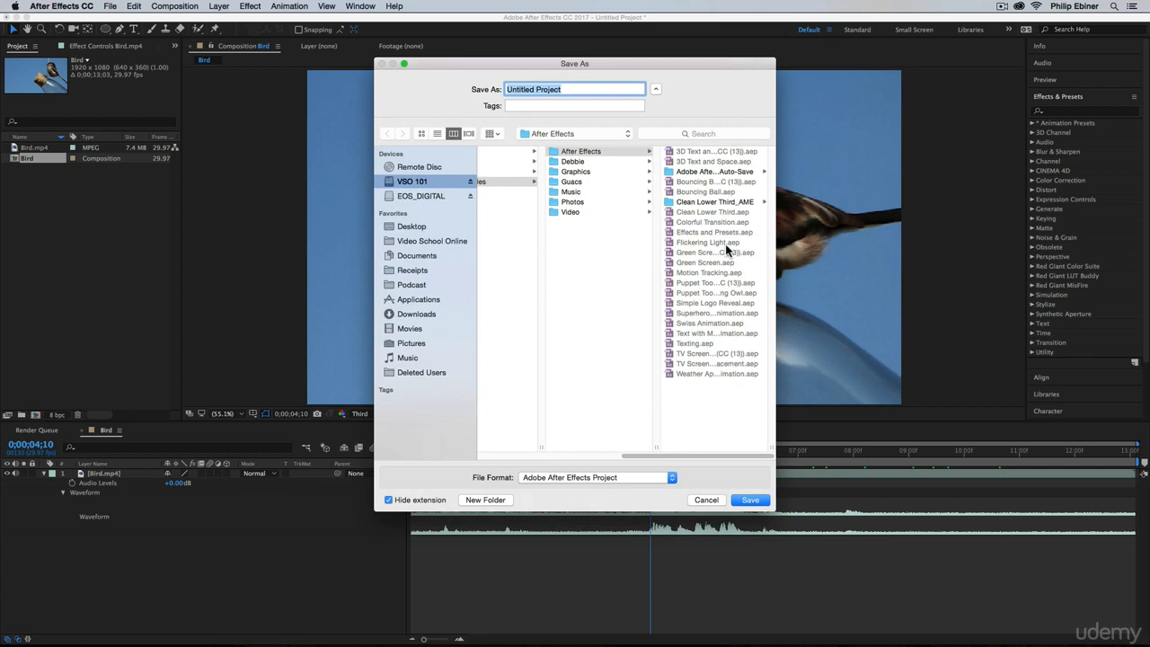
# Step: Save the After Effects project as "Working with Premiere Pro" in the After Effects folder
pyautogui.press('shift')
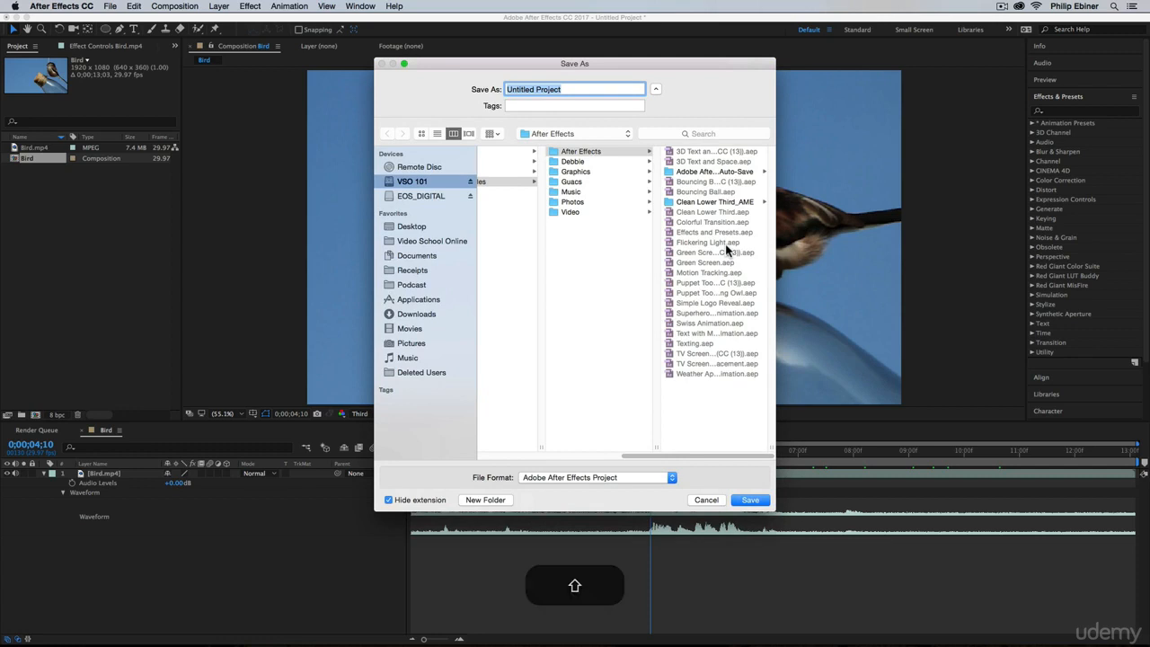
pyautogui.write('W')
pyautogui.press('BackSpace')
pyautogui.write('Working with Premiere Prop')
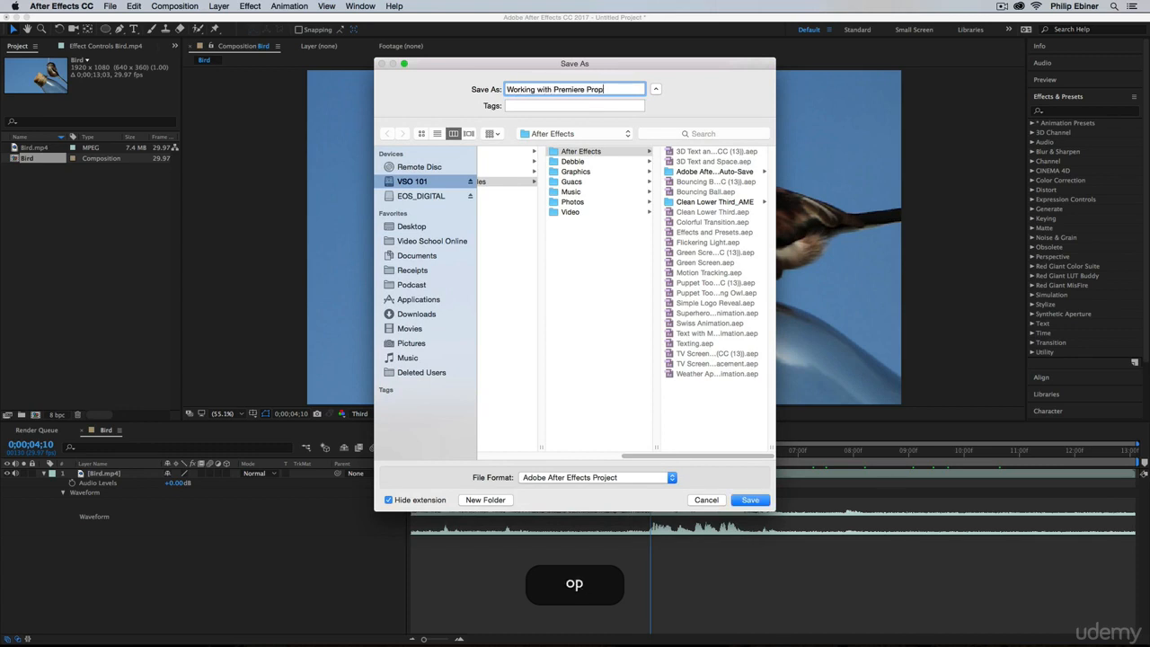
pyautogui.press('BackSpace')
pyautogui.press('Return')
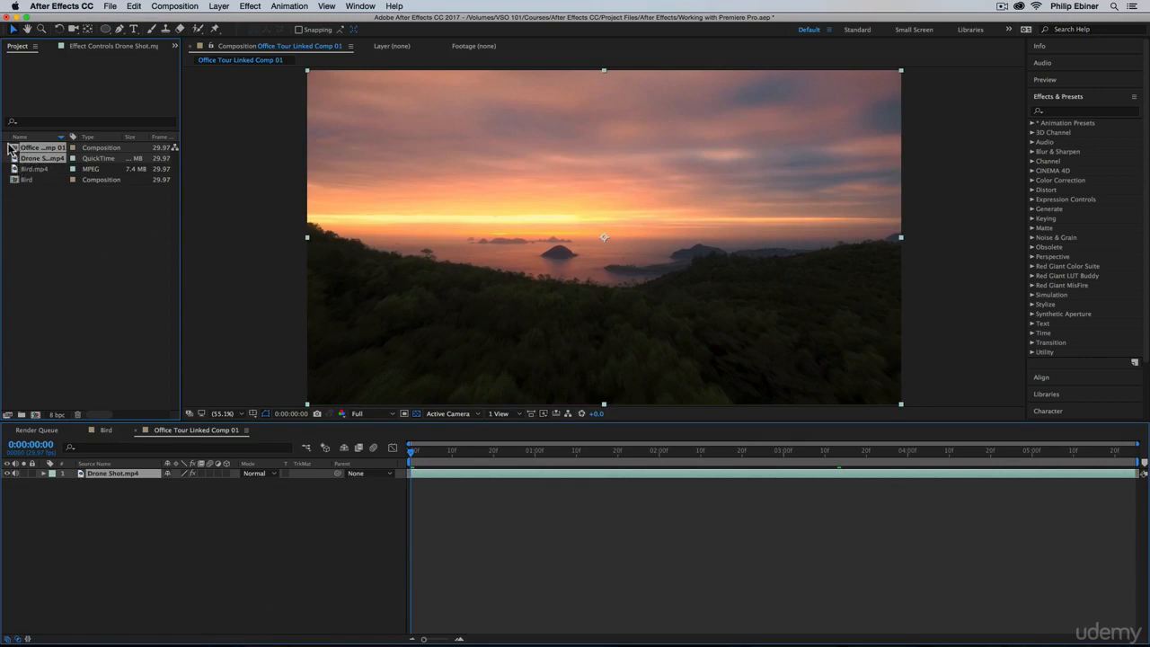
# Step: Examine the linked composition in After Effects, switch to Premiere Pro and inspect the linked clip on track V2
pyautogui.click(531, 494)
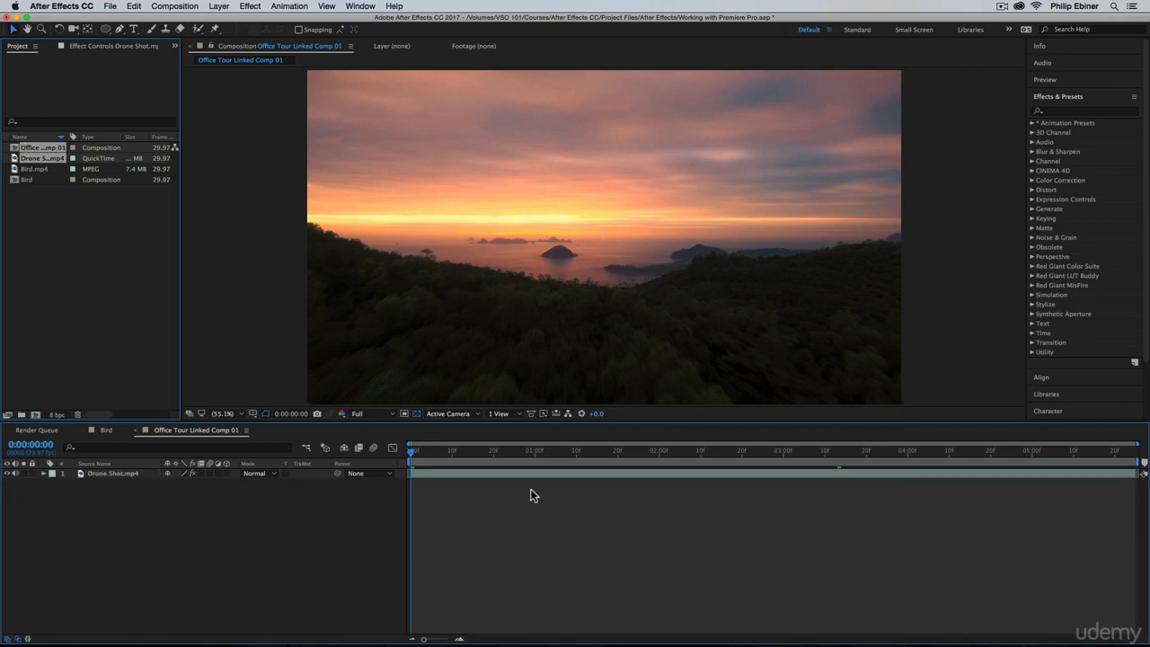
pyautogui.click(643, 454)
pyautogui.press('super+Tab')
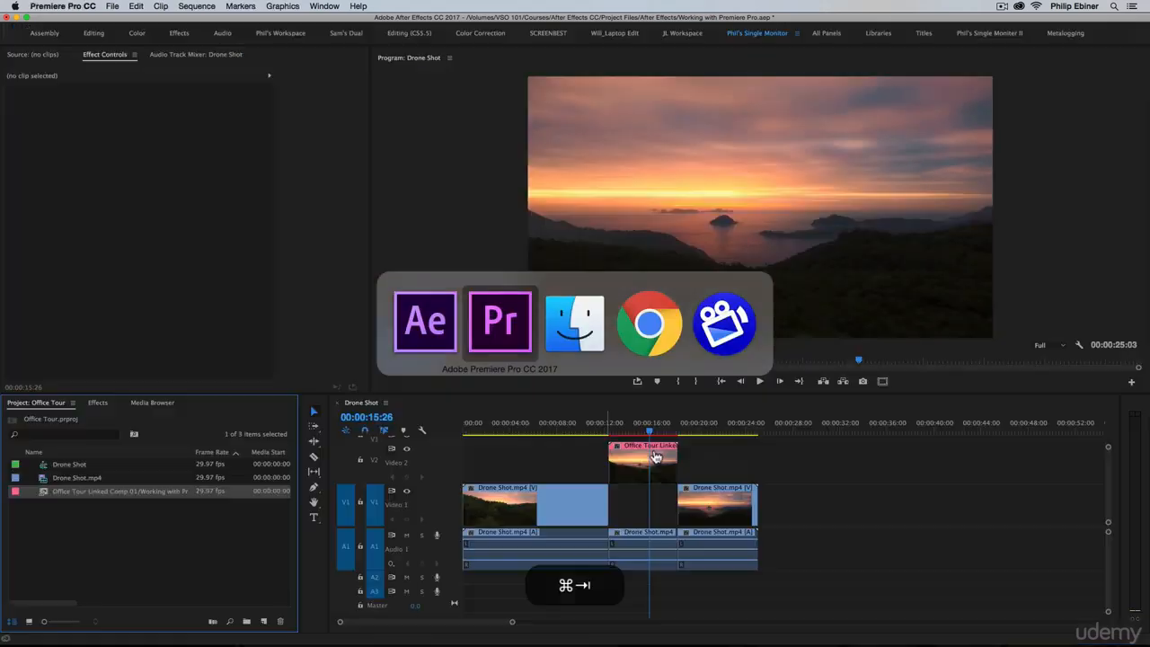
pyautogui.click(659, 467)
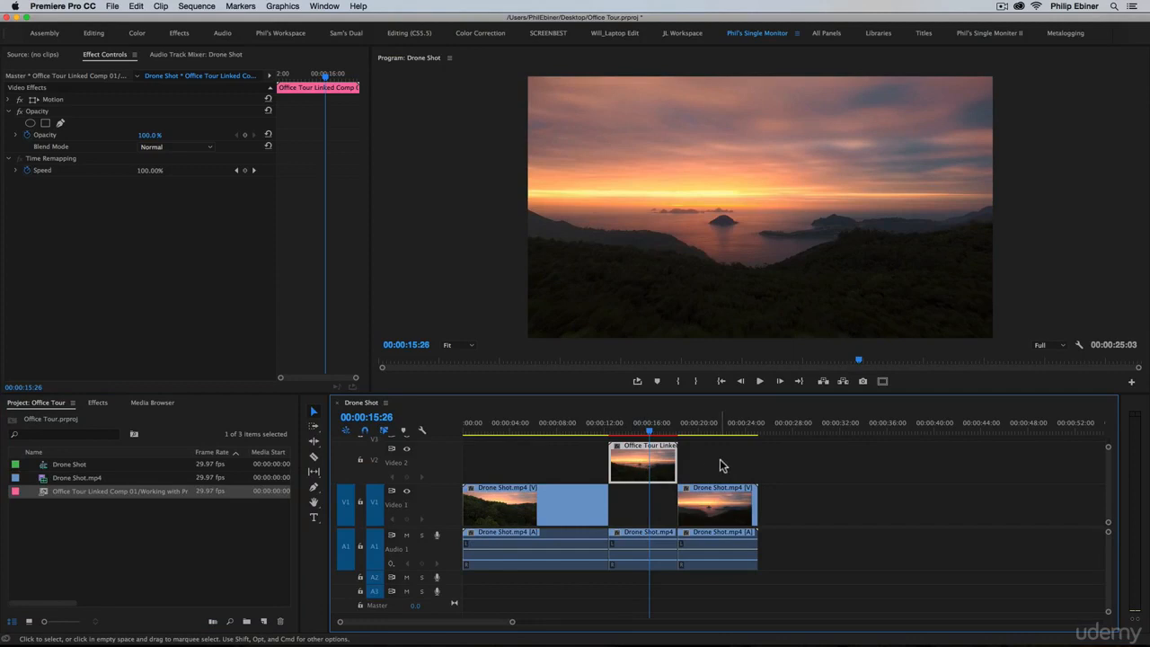
pyautogui.click(721, 461)
pyautogui.click(621, 461)
# Step: Switch to After Effects and add the text "DRONE SHOT" over the horizon in the linked composition
pyautogui.press('super+Tab')
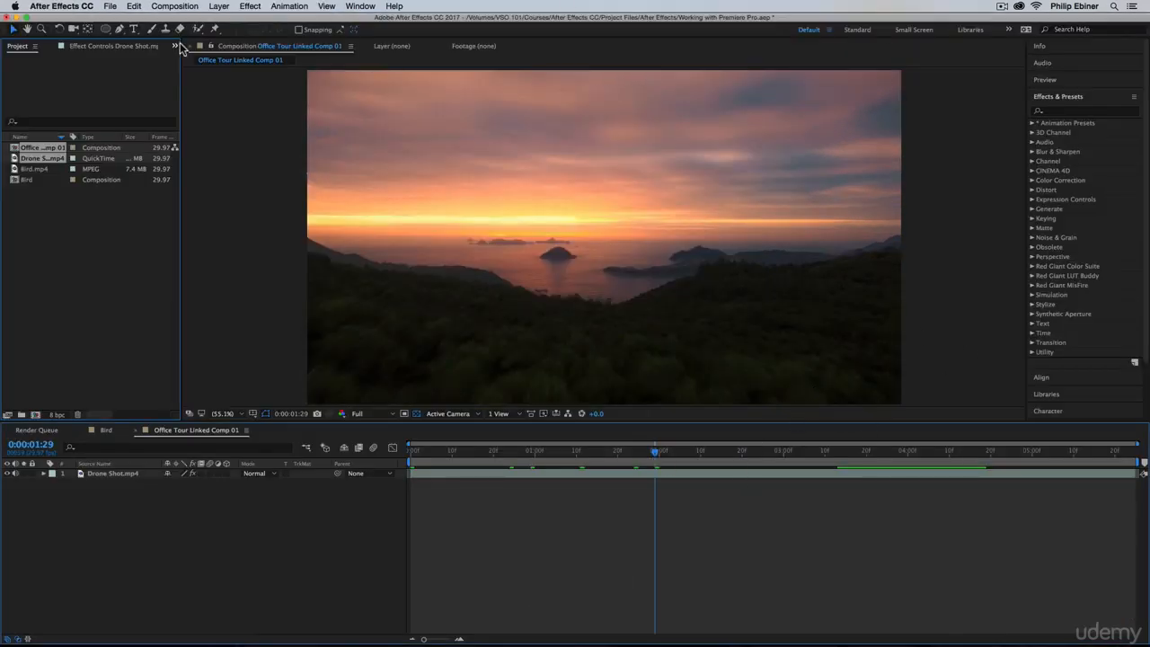
pyautogui.click(136, 30)
pyautogui.click(512, 221)
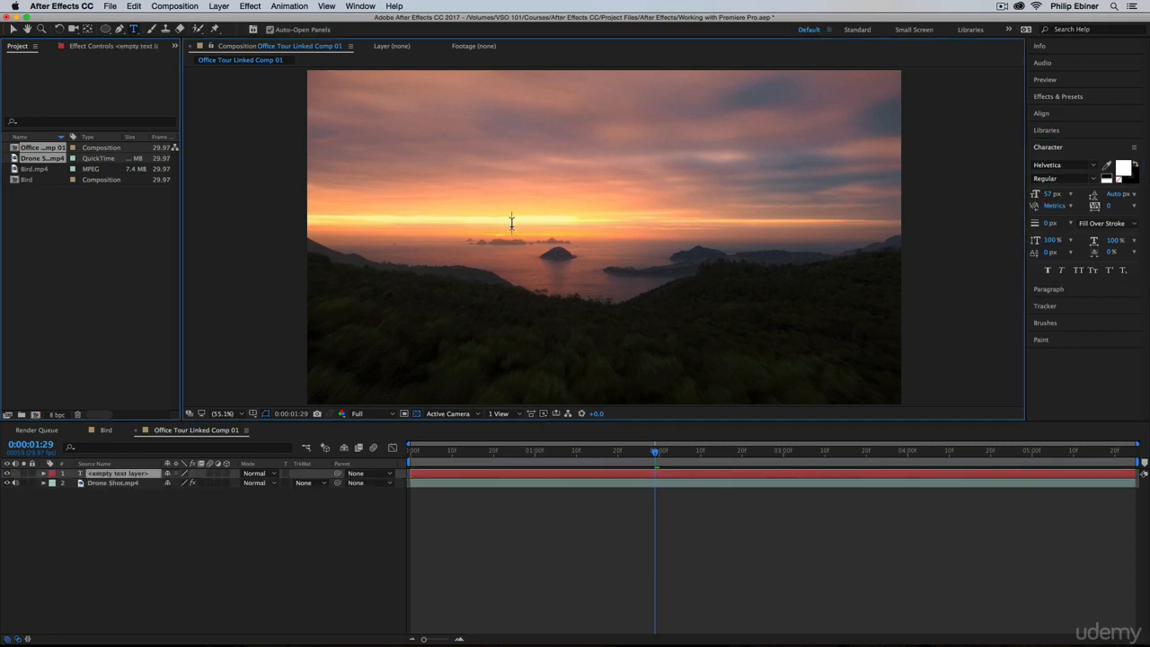
pyautogui.write('DRONE SHOT')
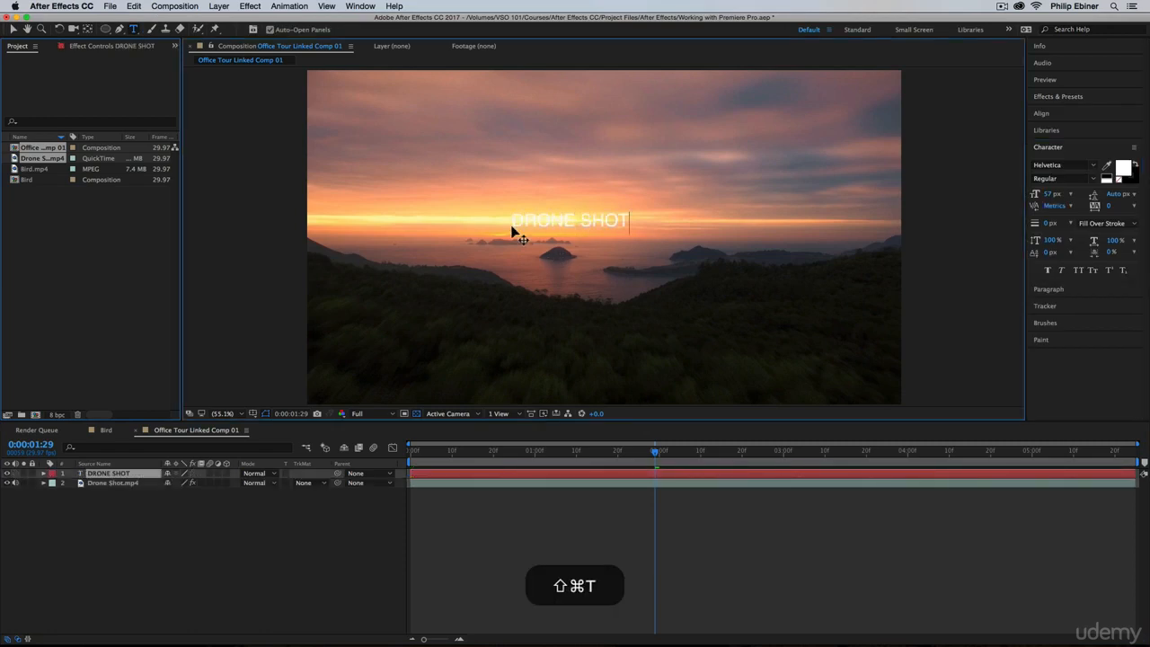
# Step: Set the DRONE SHOT text colour to black and its font size to 125 px
pyautogui.press('super+a')
pyautogui.click(1125, 169)
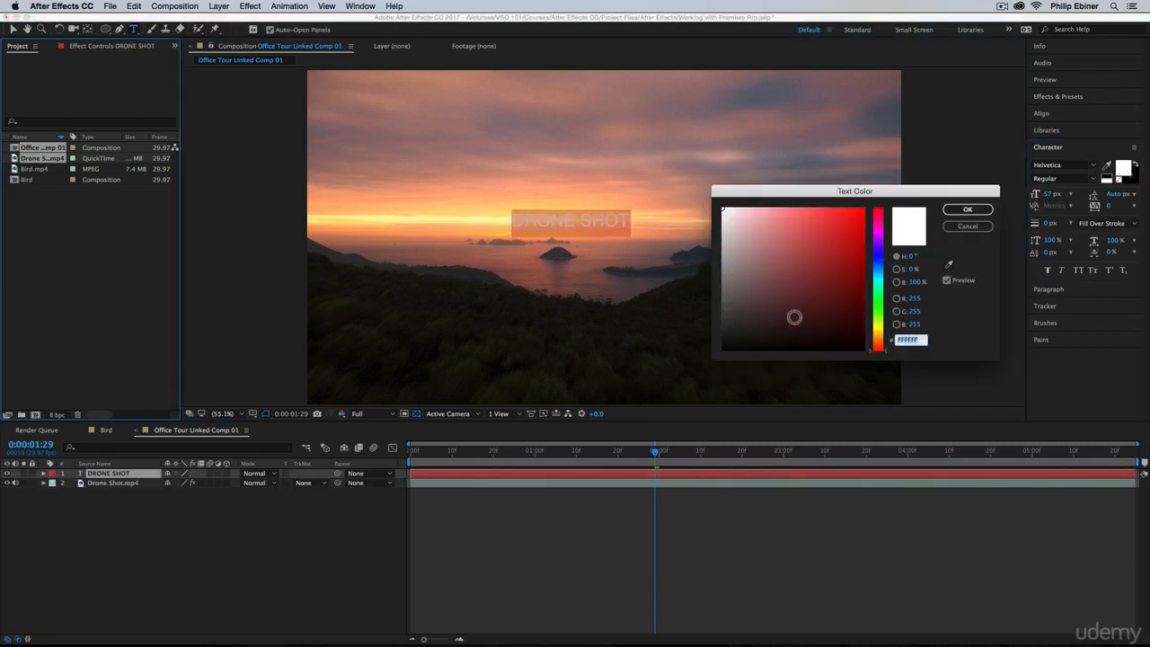
pyautogui.moveTo(795, 317); pyautogui.dragTo(611, 429)
pyautogui.click(968, 209)
pyautogui.moveTo(1047, 194); pyautogui.dragTo(1093, 199)
# Step: Move the DRONE SHOT text up into the sky, roughly centred above the horizon, and deselect it
pyautogui.click(14, 29)
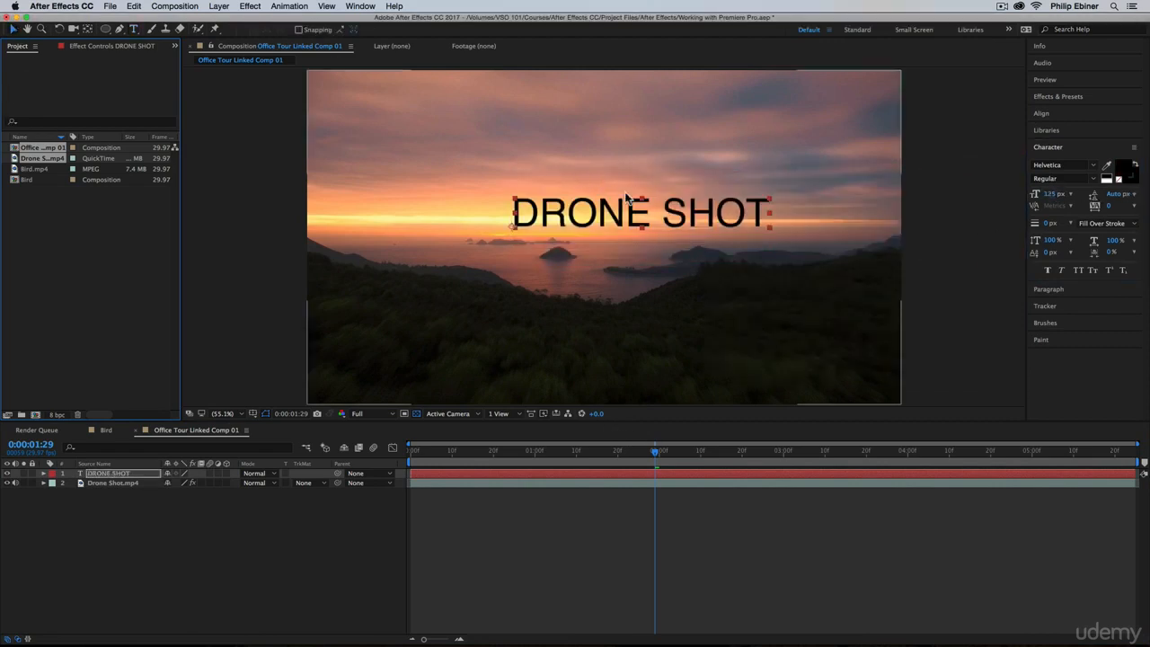
pyautogui.moveTo(672, 195); pyautogui.dragTo(623, 170)
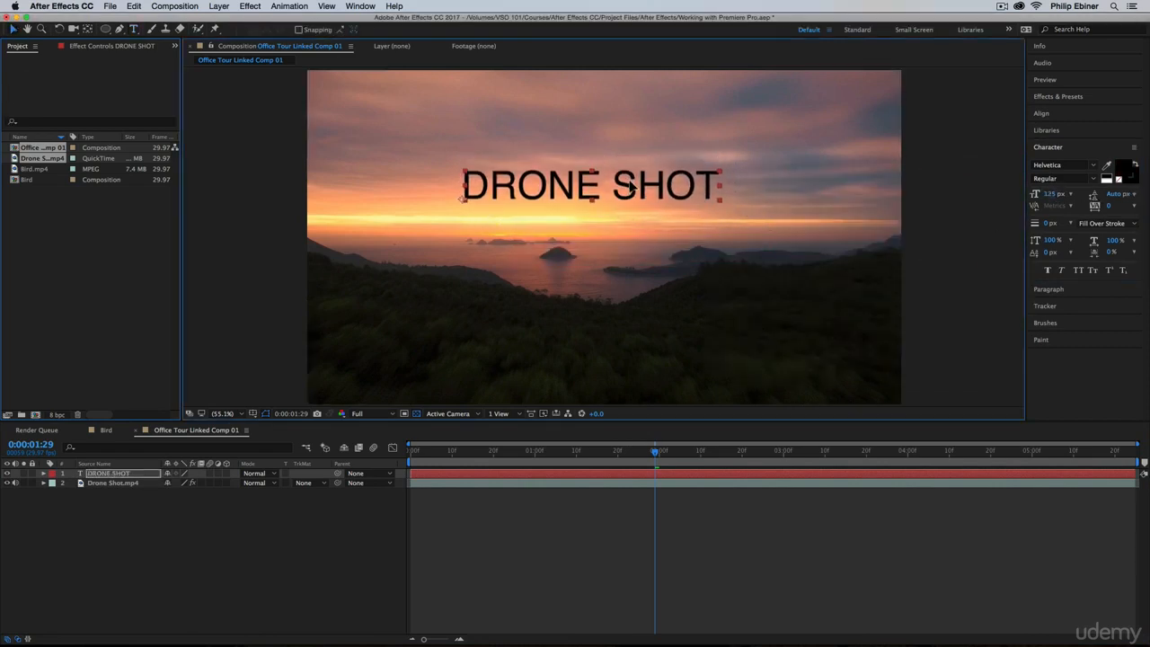
pyautogui.click(579, 491)
# Step: Switch to Premiere Pro and check the title in the linked clip against the rest of the sequence, comparing with After Effects
pyautogui.press('super+Tab')
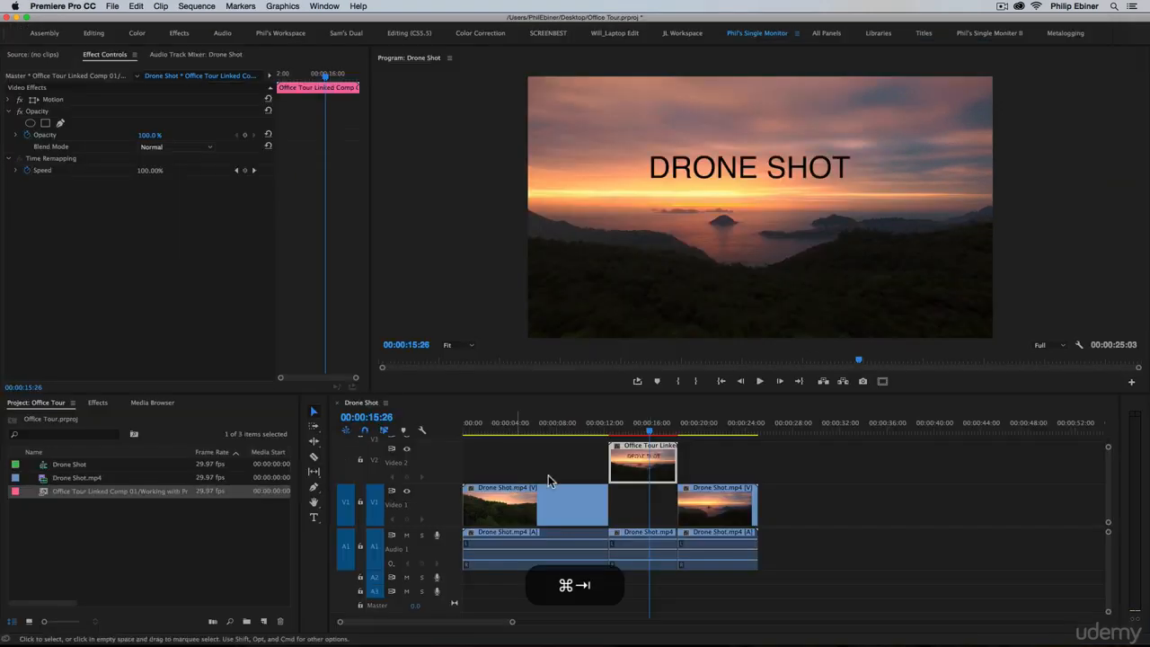
pyautogui.moveTo(642, 429)
pyautogui.mouseDown()
pyautogui.moveTo(681, 436)
pyautogui.moveTo(611, 452)
pyautogui.moveTo(657, 443)
pyautogui.mouseUp()
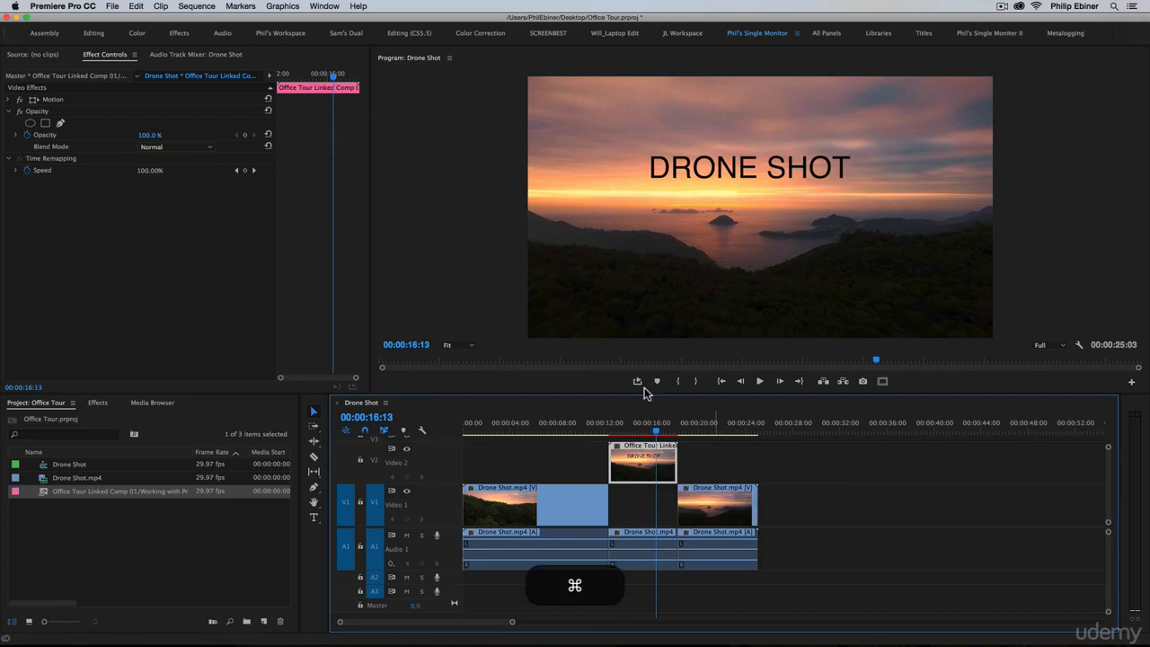
pyautogui.press('super+Tab')
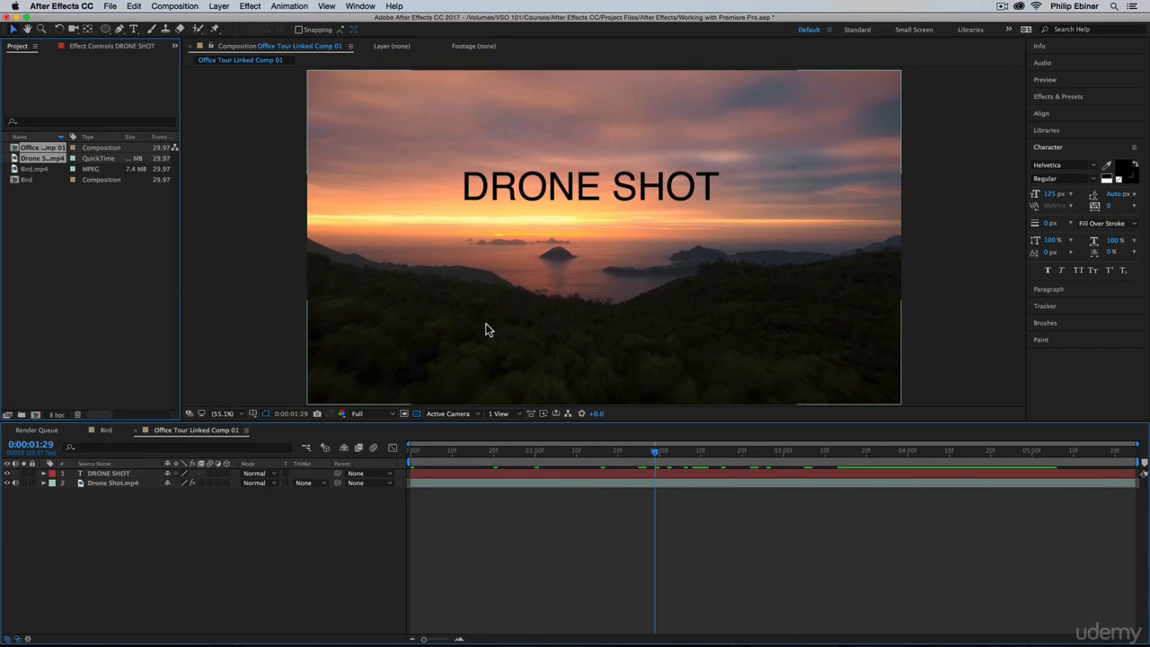
pyautogui.press('super+Tab')
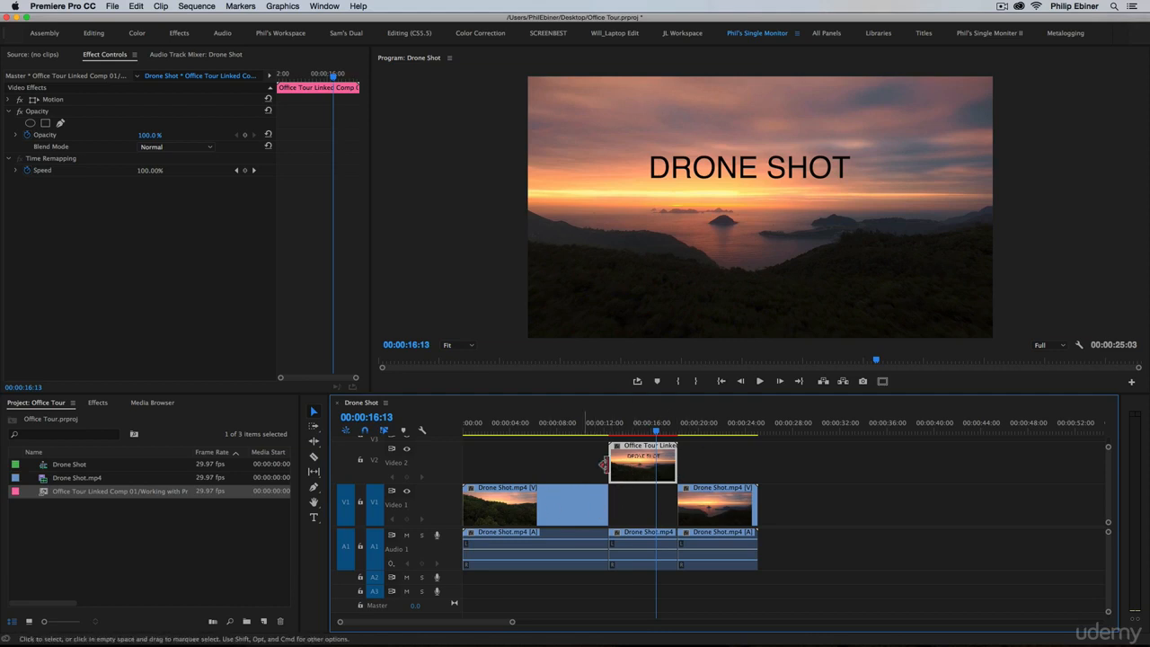
pyautogui.click(748, 508)
pyautogui.click(713, 426)
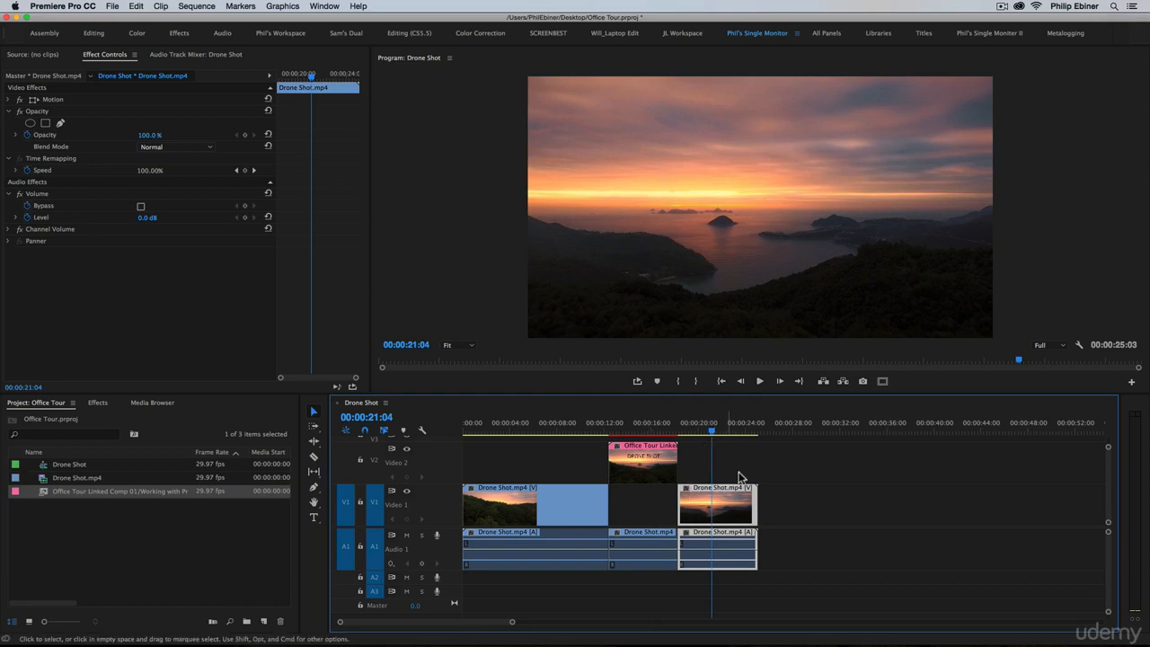
pyautogui.click(834, 463)
pyautogui.moveTo(606, 437); pyautogui.dragTo(639, 431)
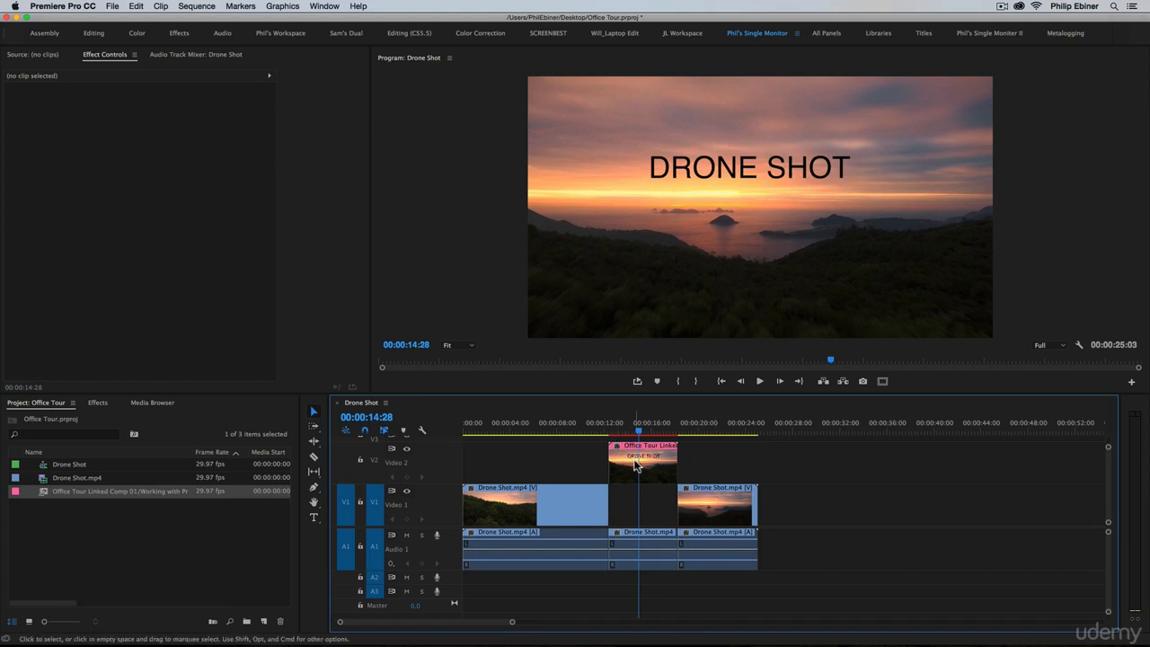
# Step: Undo the After Effects composition replacement in the Premiere Pro sequence and check the composition in After Effects
pyautogui.press('super+z')
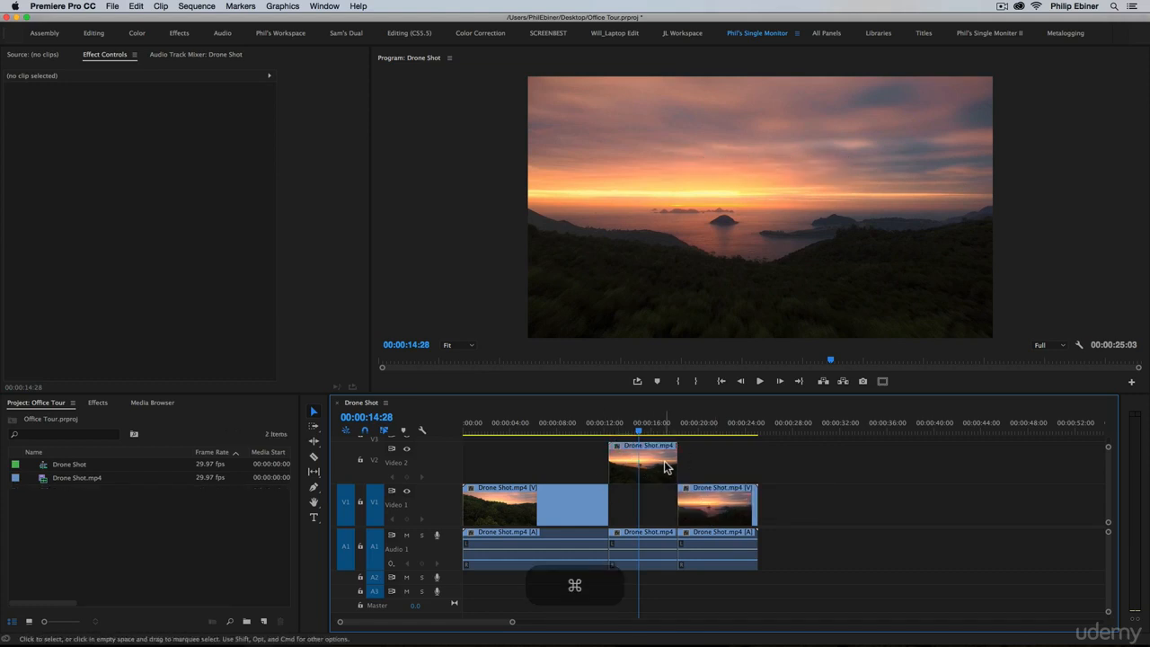
pyautogui.press('super+Tab')
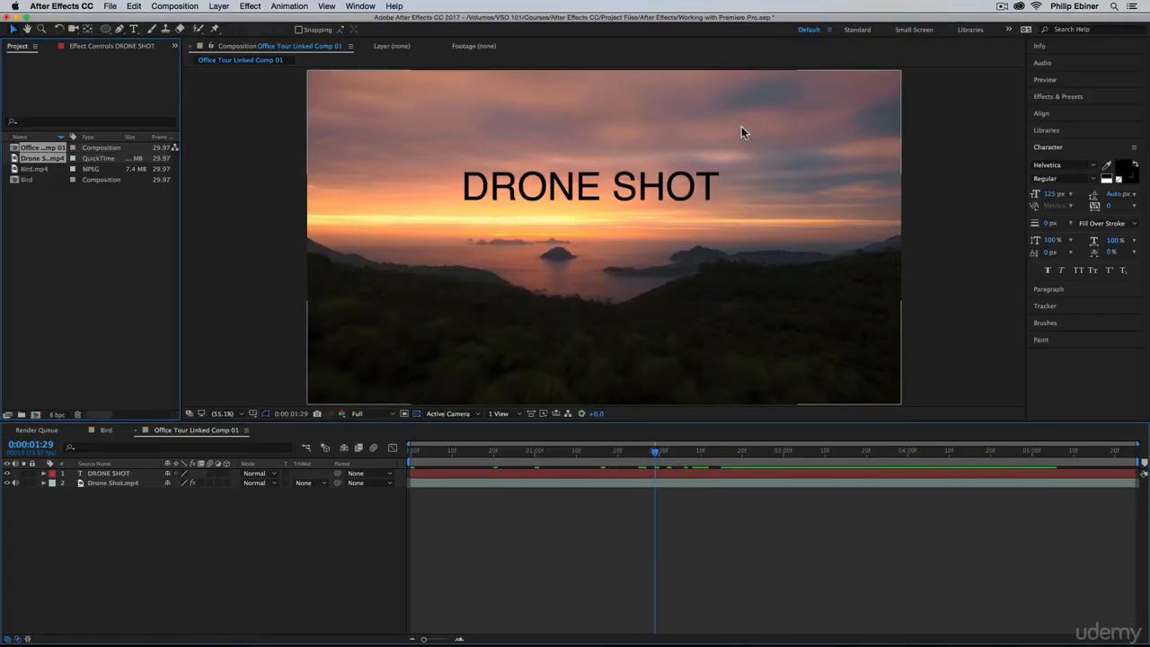
# Step: Switch to Premiere Pro and move the middle Drone Shot segment from V2 back down to V1
pyautogui.press('super+Tab')
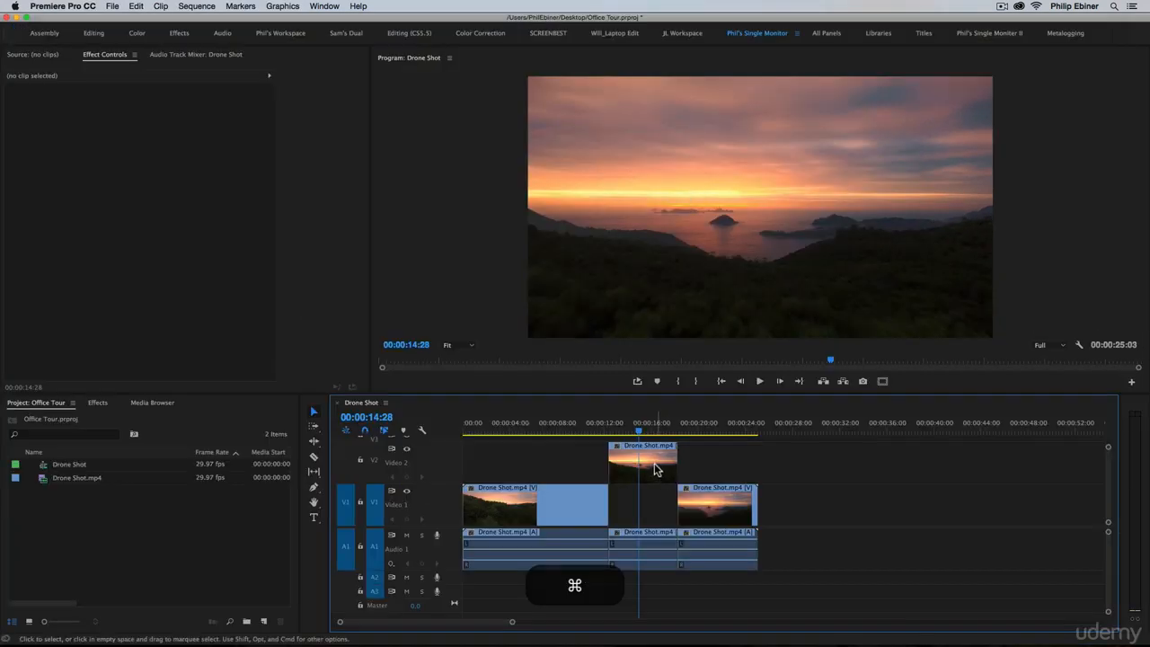
pyautogui.moveTo(654, 463); pyautogui.dragTo(655, 490)
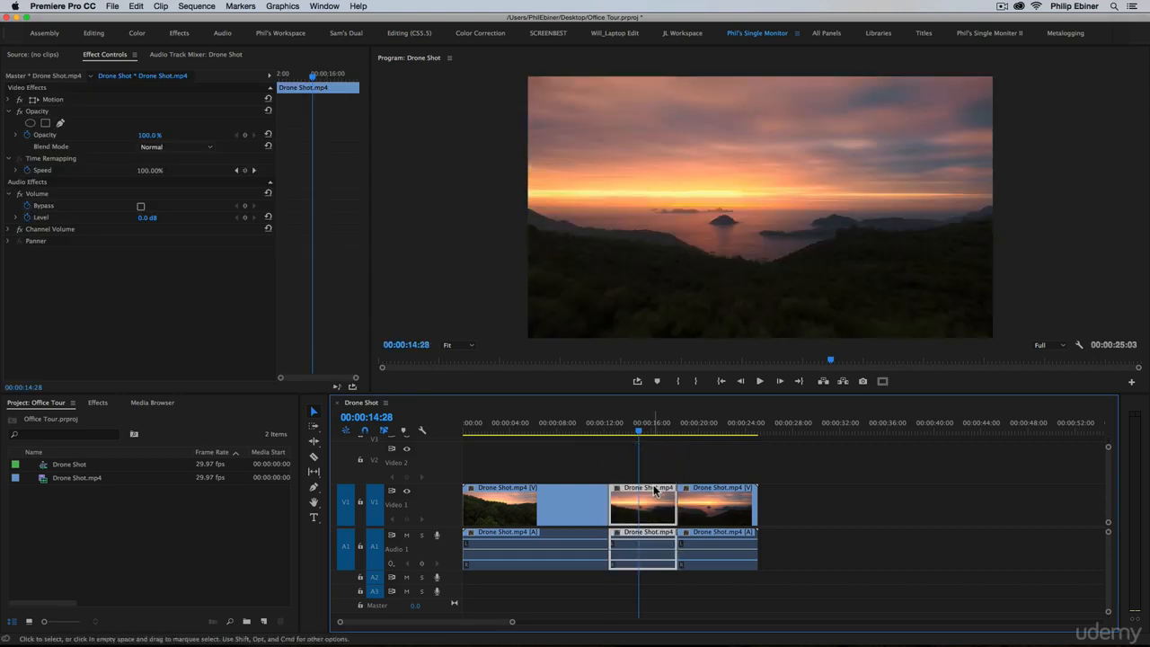
pyautogui.click(674, 471)
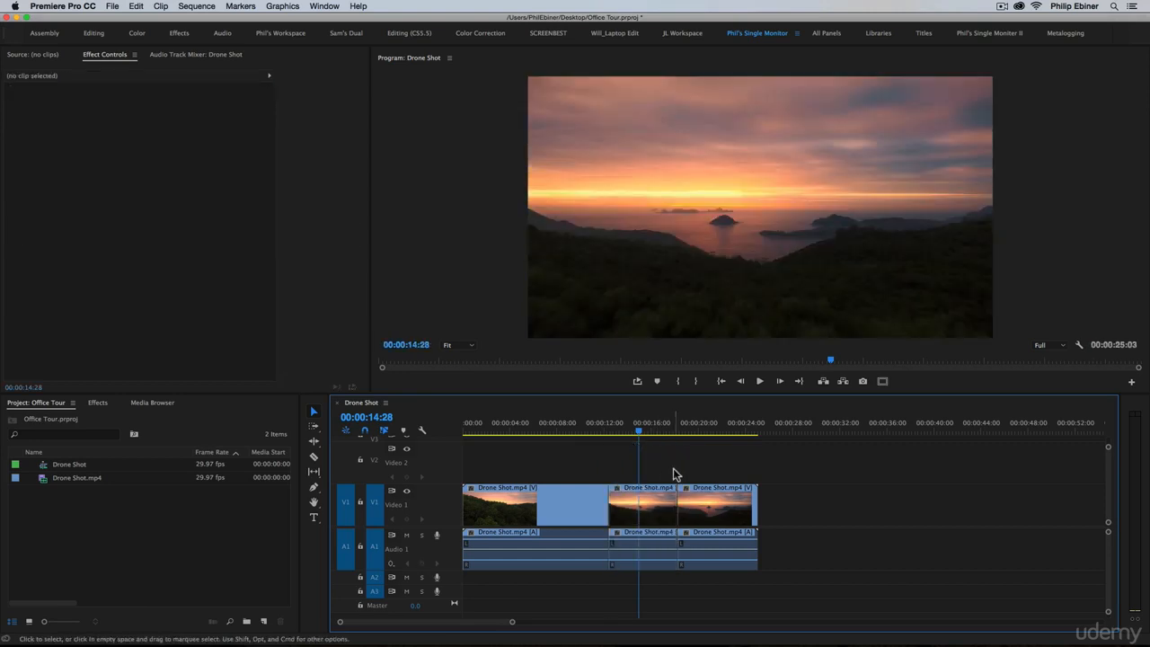
# Step: Create a 1920 × 1080 adjustment layer at 29.97 fps with square pixels in the project
pyautogui.click(259, 621)
pyautogui.click(160, 570)
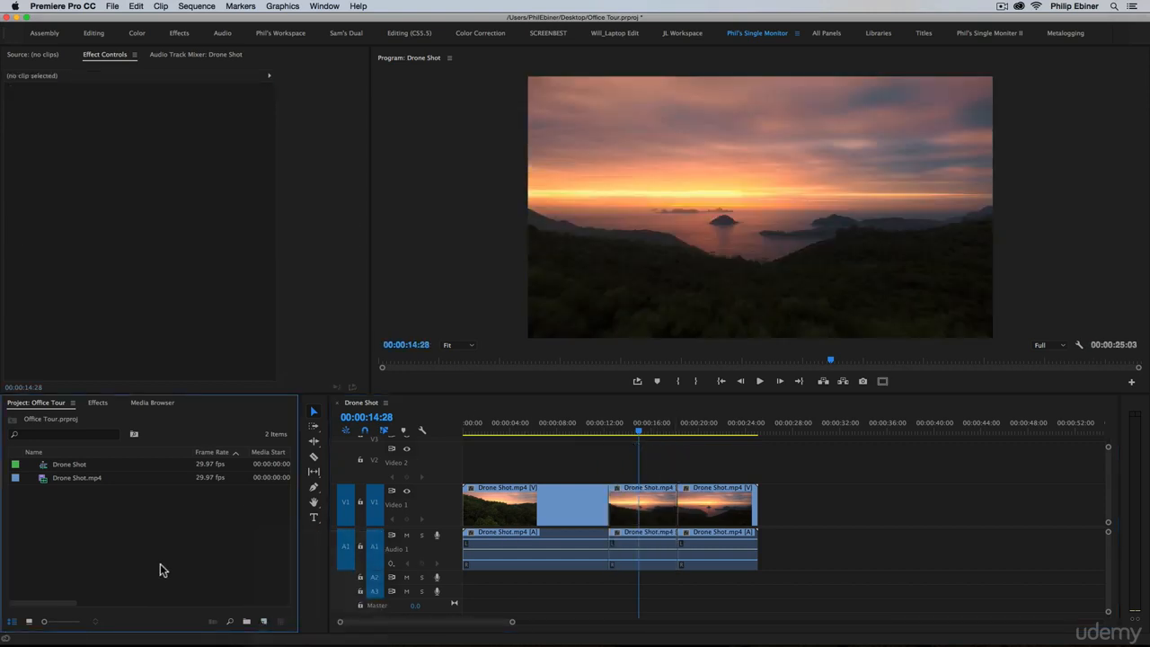
pyautogui.click(265, 621)
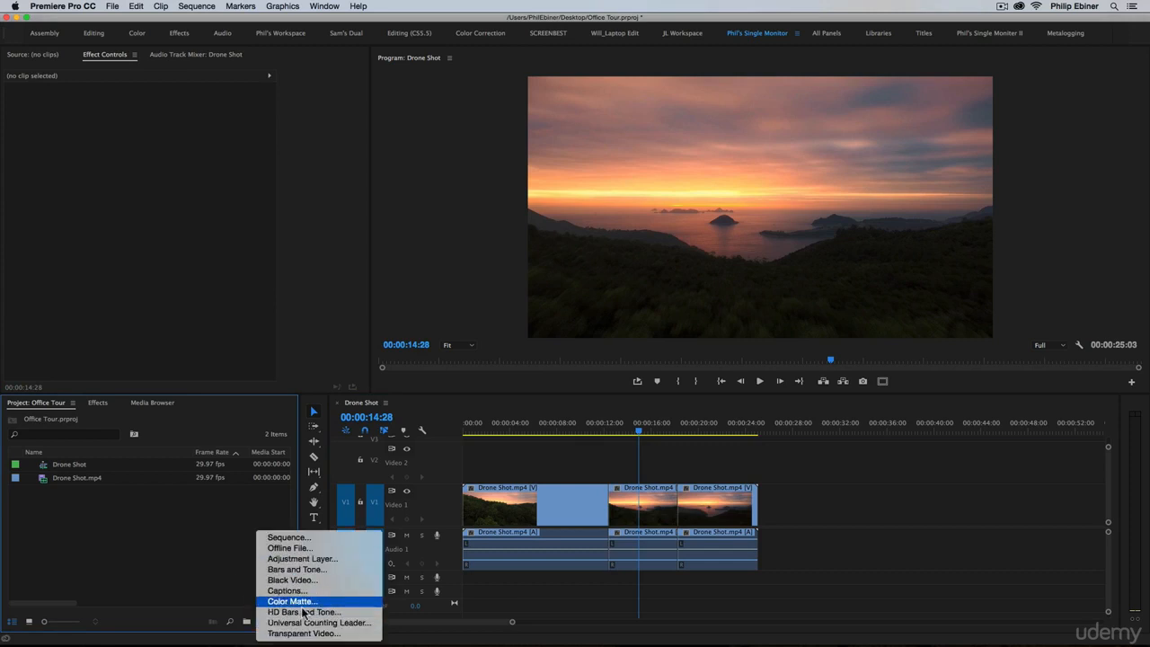
pyautogui.click(196, 575)
pyautogui.click(258, 620)
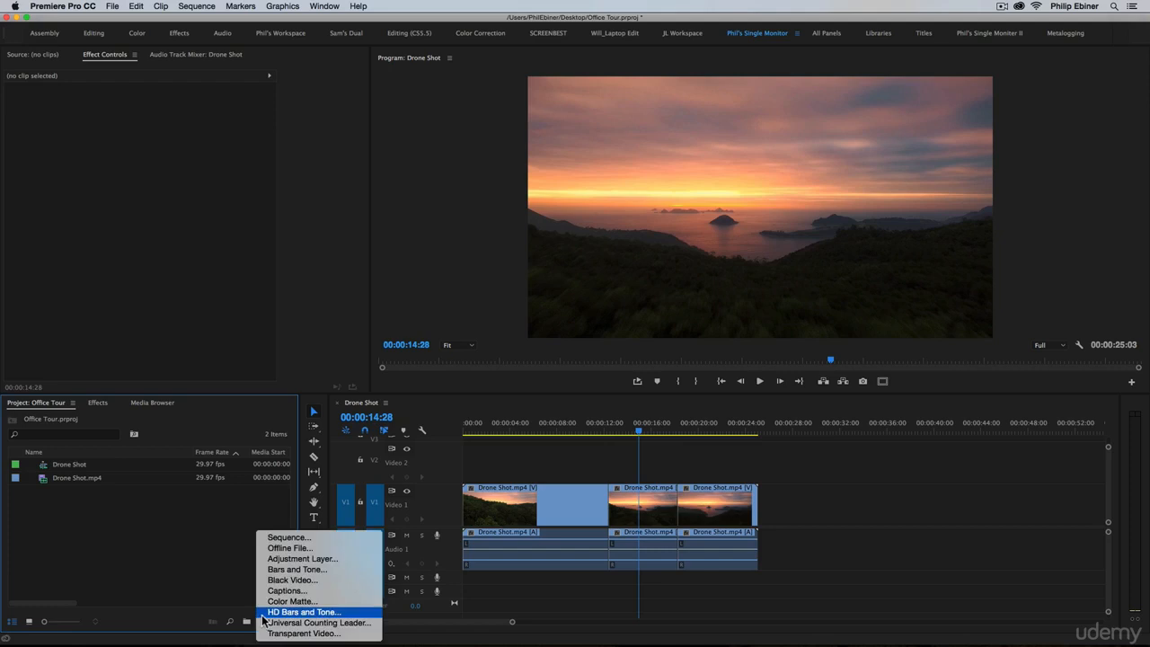
pyautogui.click(323, 559)
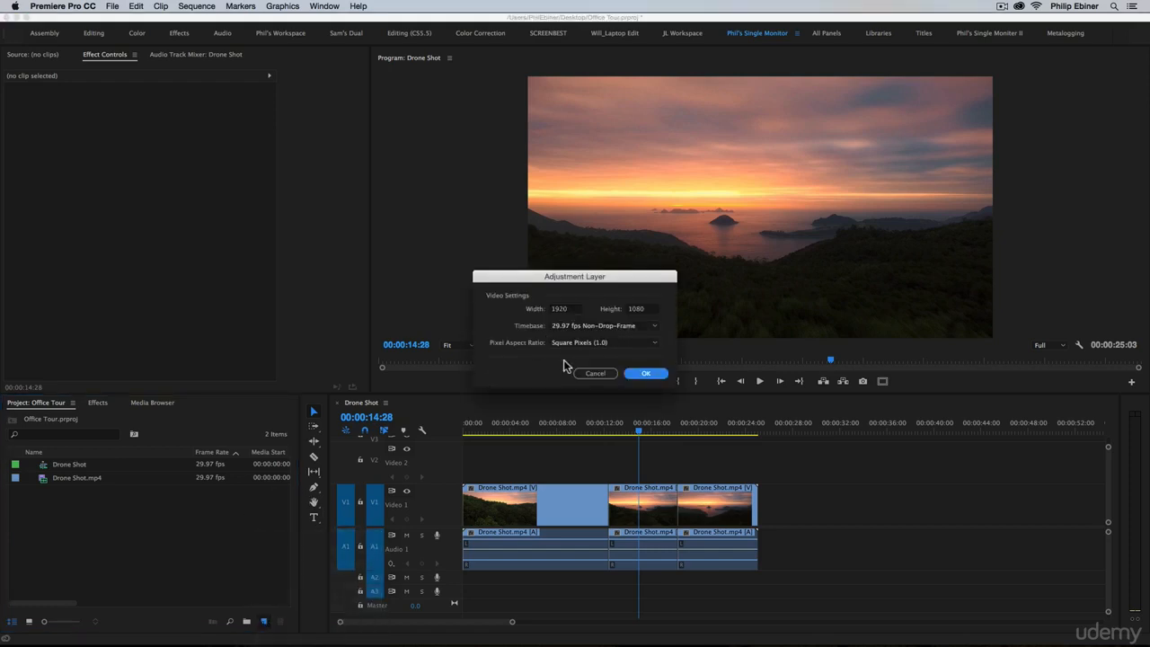
pyautogui.click(642, 380)
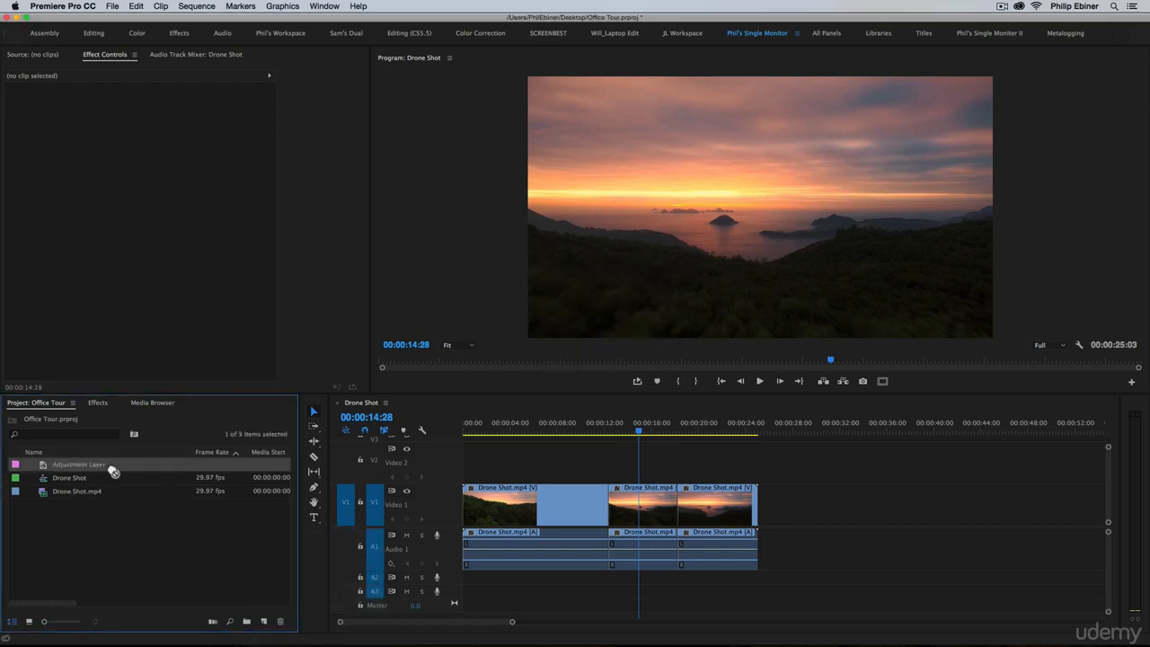
# Step: Place the adjustment layer on V2 directly above the middle Drone Shot segment, fitted to that segment's start and end
pyautogui.moveTo(112, 472); pyautogui.dragTo(689, 475)
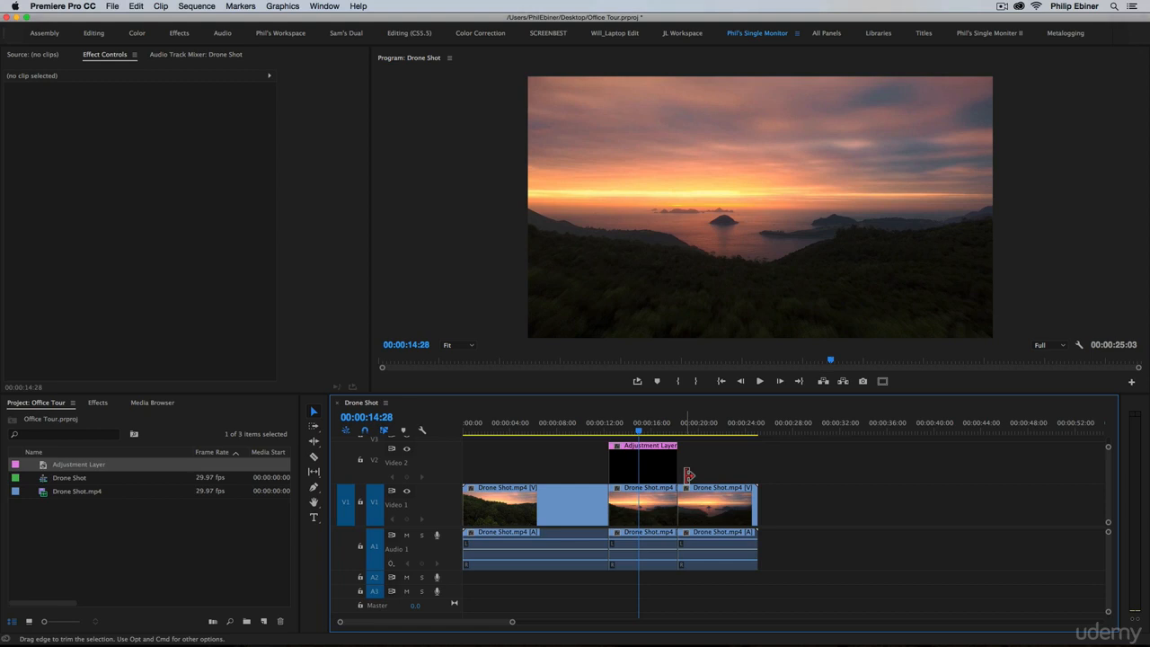
pyautogui.click(656, 462)
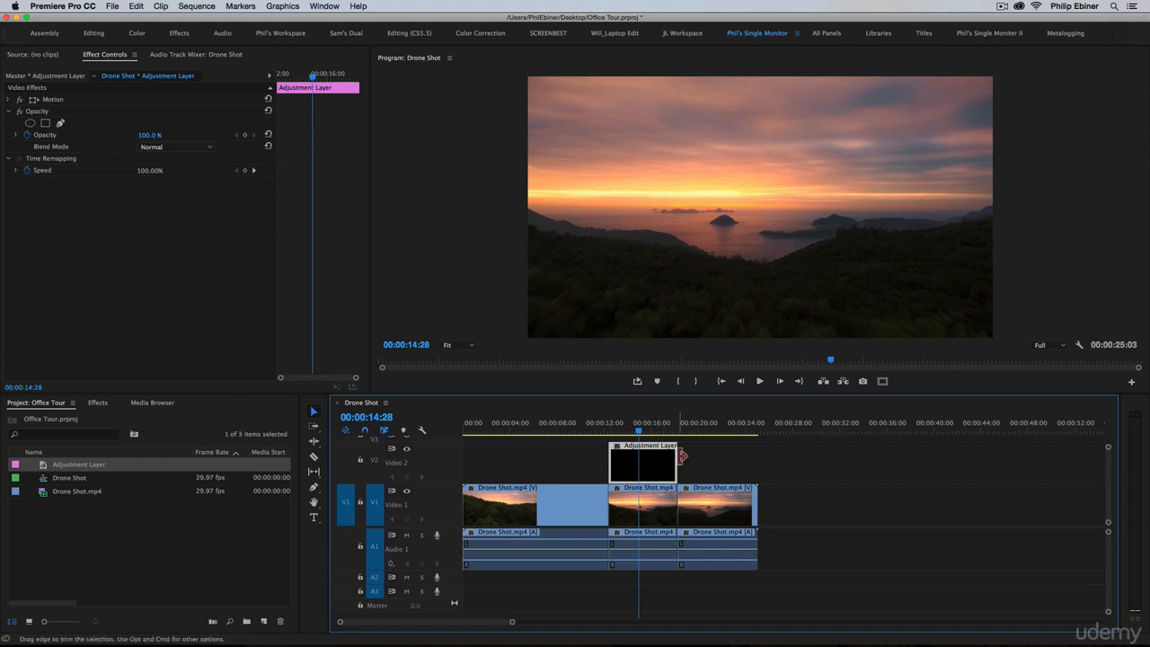
pyautogui.moveTo(615, 460); pyautogui.dragTo(610, 461)
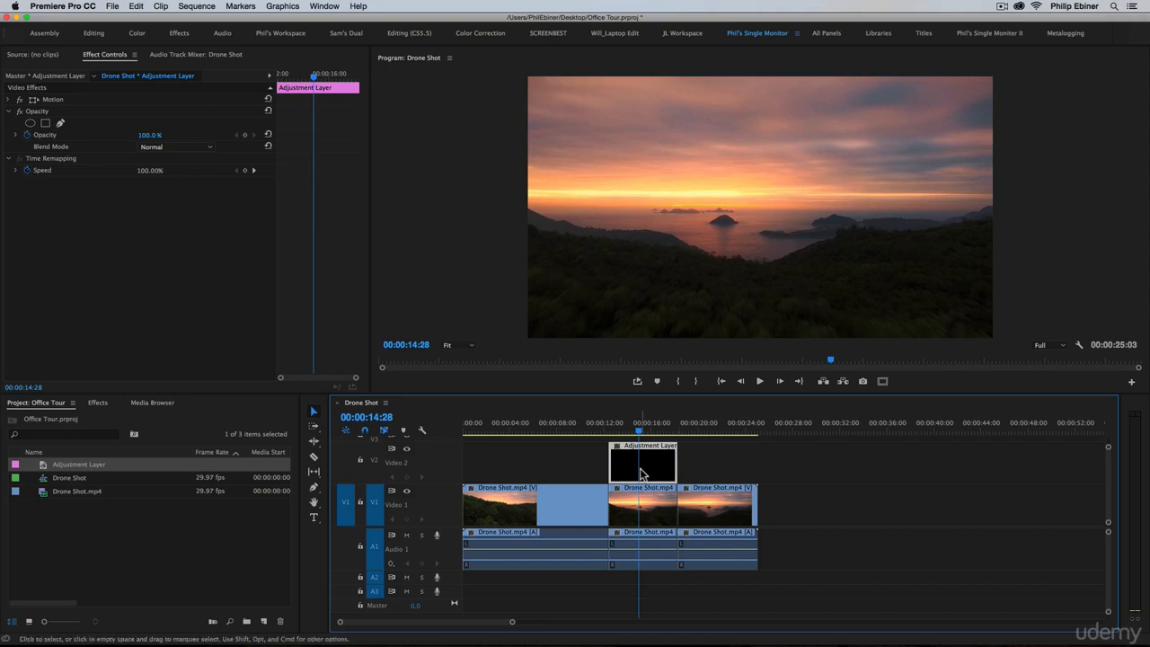
# Step: Replace the adjustment layer on V2 with an After Effects composition and deselect its layer there
pyautogui.rightClick(641, 473)
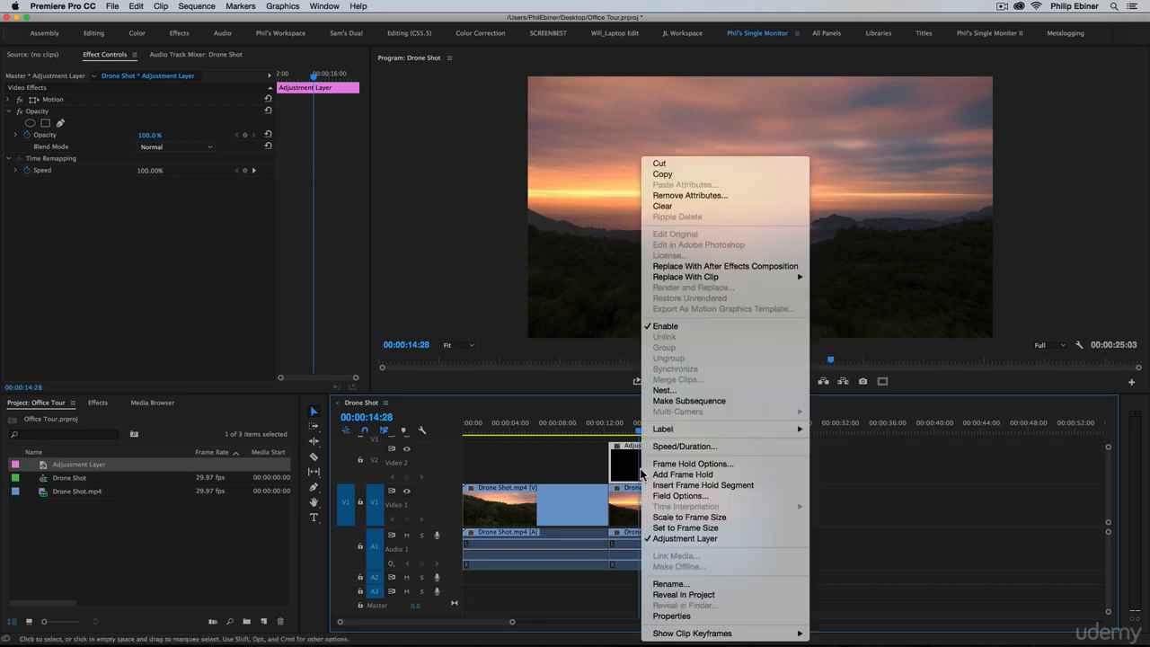
pyautogui.click(697, 266)
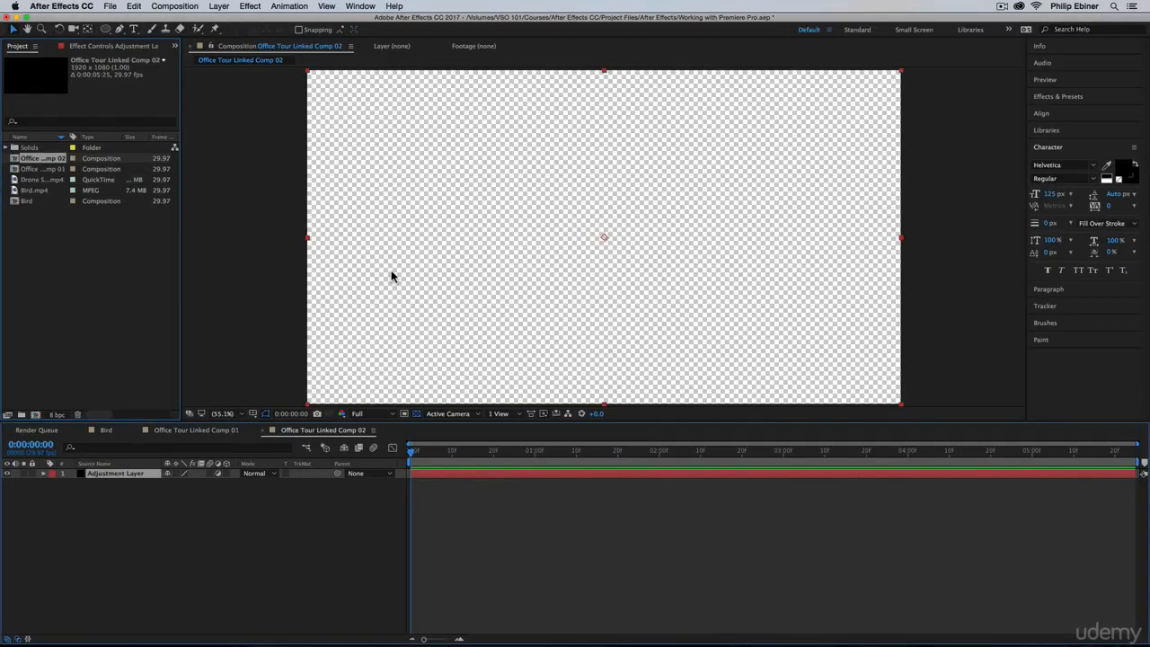
pyautogui.click(600, 537)
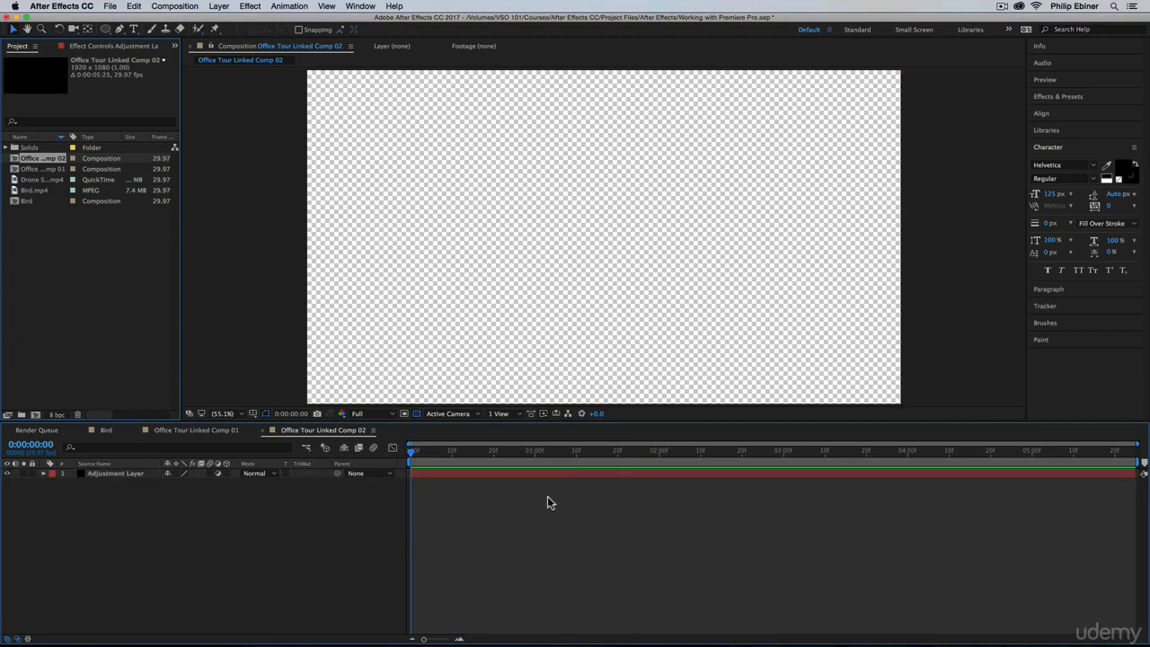
# Step: Add the text DRONE SHOT to the transparent linked composition, move it to the upper centre of the frame, and deselect it
pyautogui.click(134, 29)
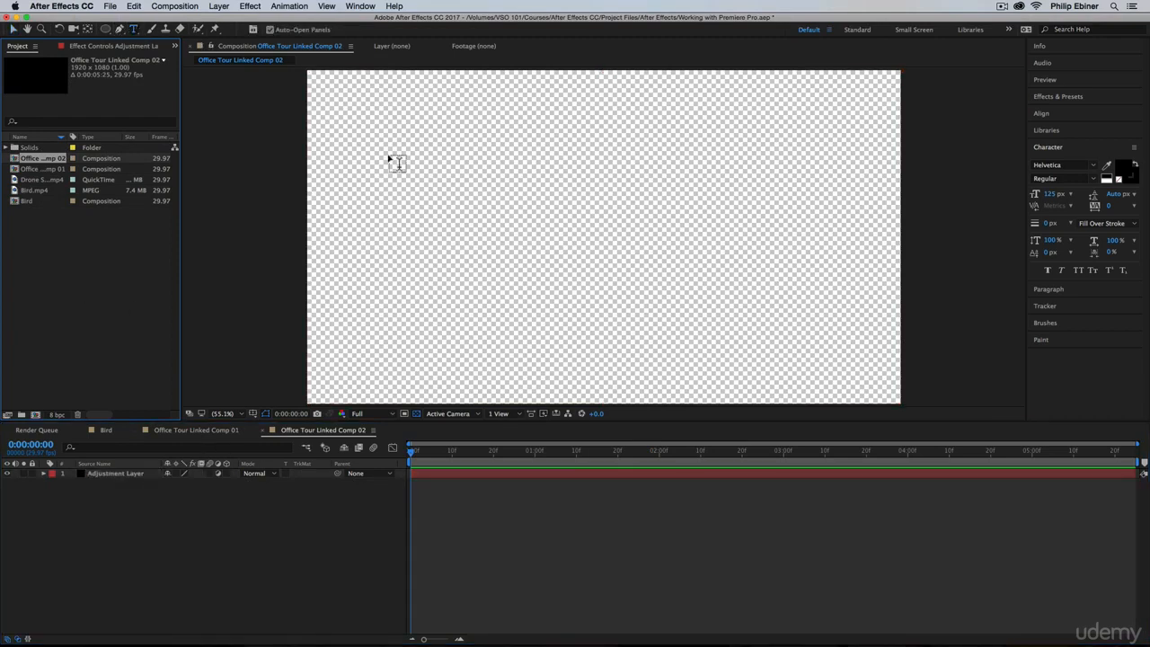
pyautogui.click(508, 209)
pyautogui.write('DRONE SHO')
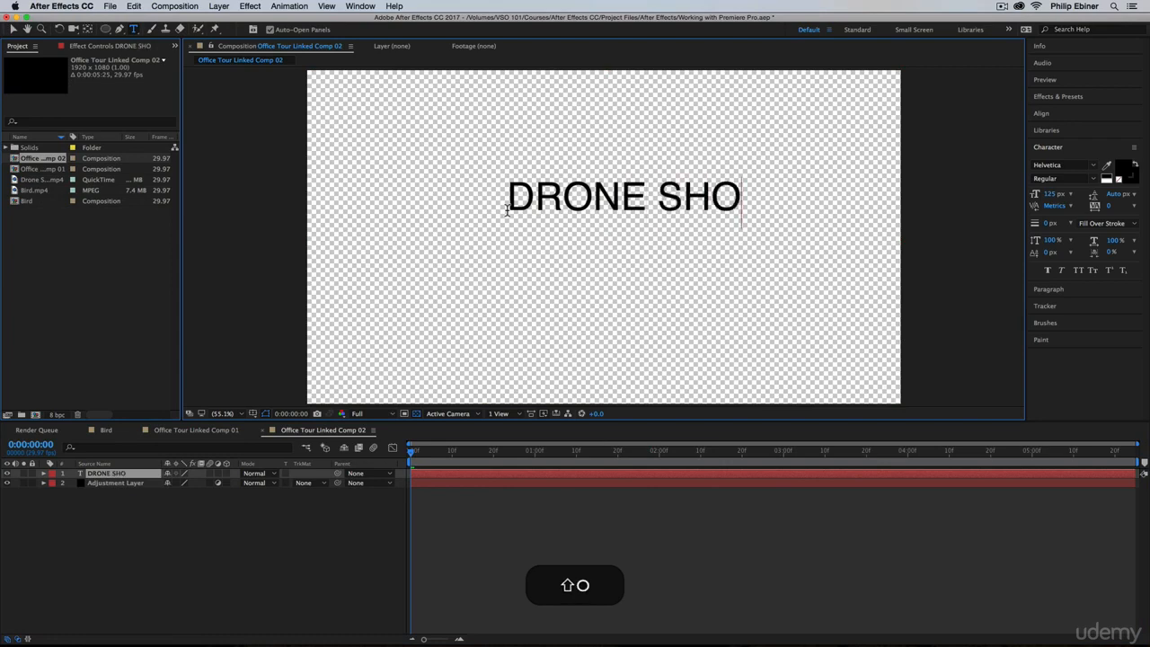
pyautogui.write('T')
pyautogui.click(13, 28)
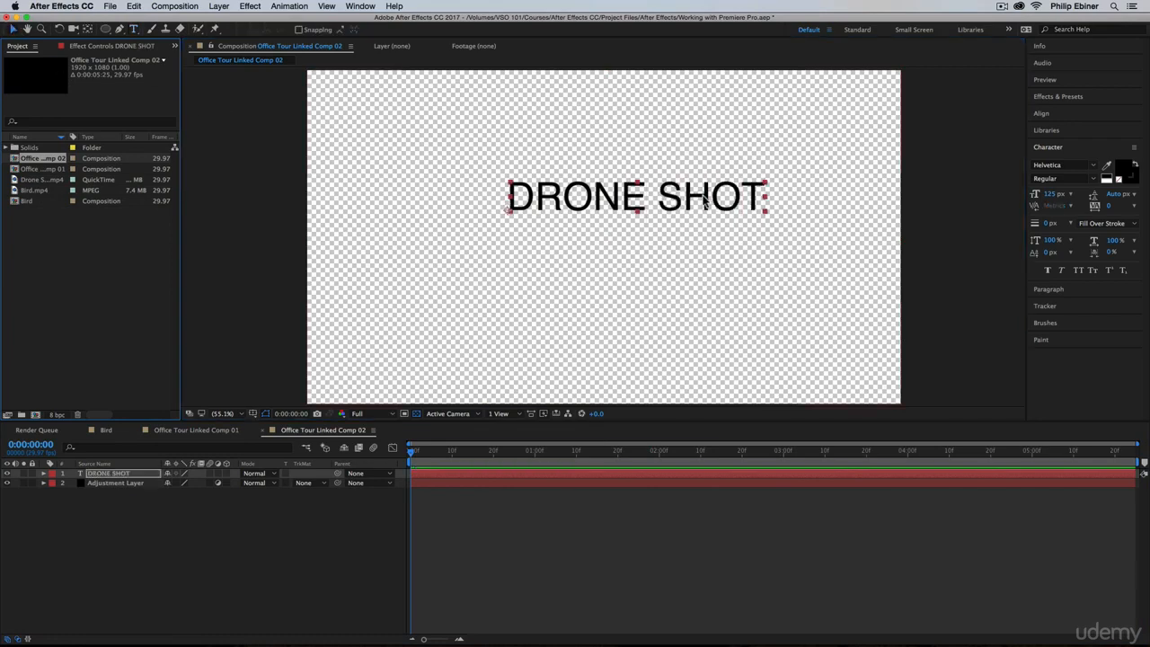
pyautogui.moveTo(706, 202); pyautogui.dragTo(674, 184)
pyautogui.click(666, 541)
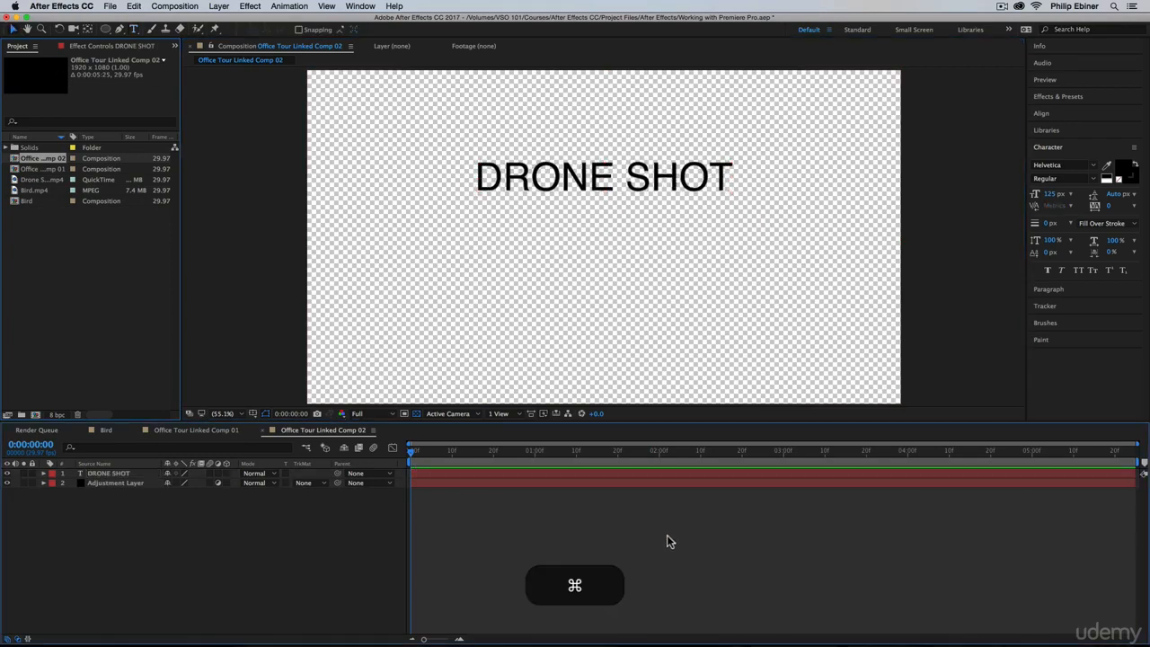
# Step: Switch to Premiere Pro and check the title over the footage in the linked clip on V2
pyautogui.press('super+Tab')
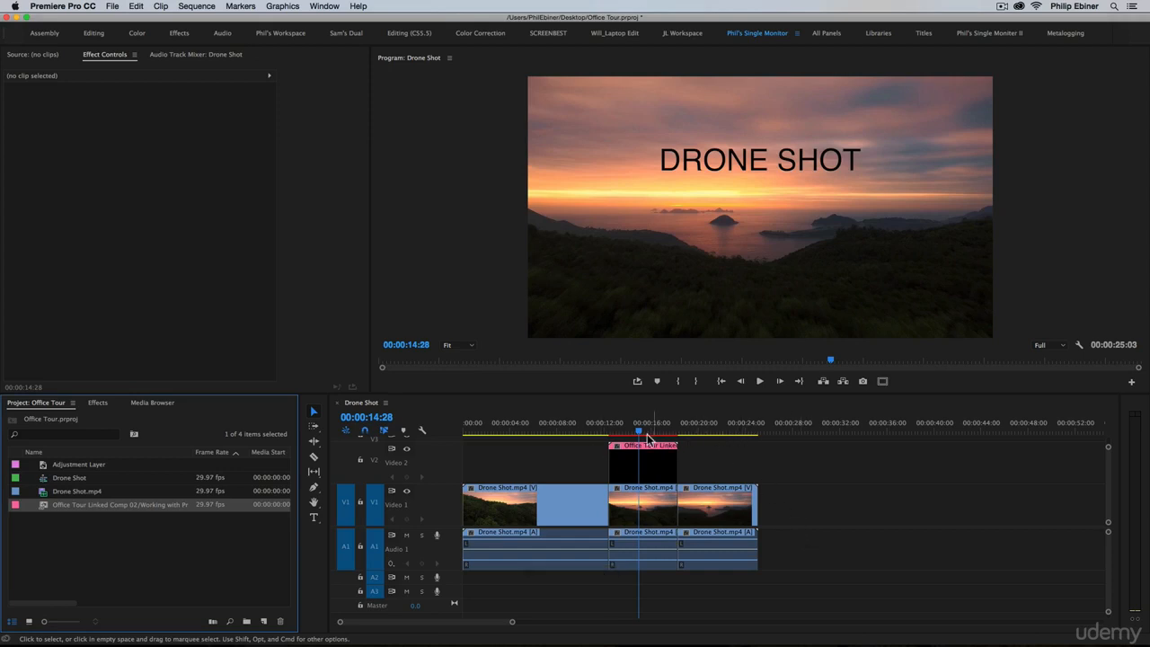
pyautogui.moveTo(647, 437)
pyautogui.mouseDown()
pyautogui.moveTo(657, 439)
pyautogui.moveTo(629, 438)
pyautogui.moveTo(685, 439)
pyautogui.moveTo(629, 441)
pyautogui.moveTo(674, 451)
pyautogui.moveTo(645, 452)
pyautogui.mouseUp()
pyautogui.click(658, 453)
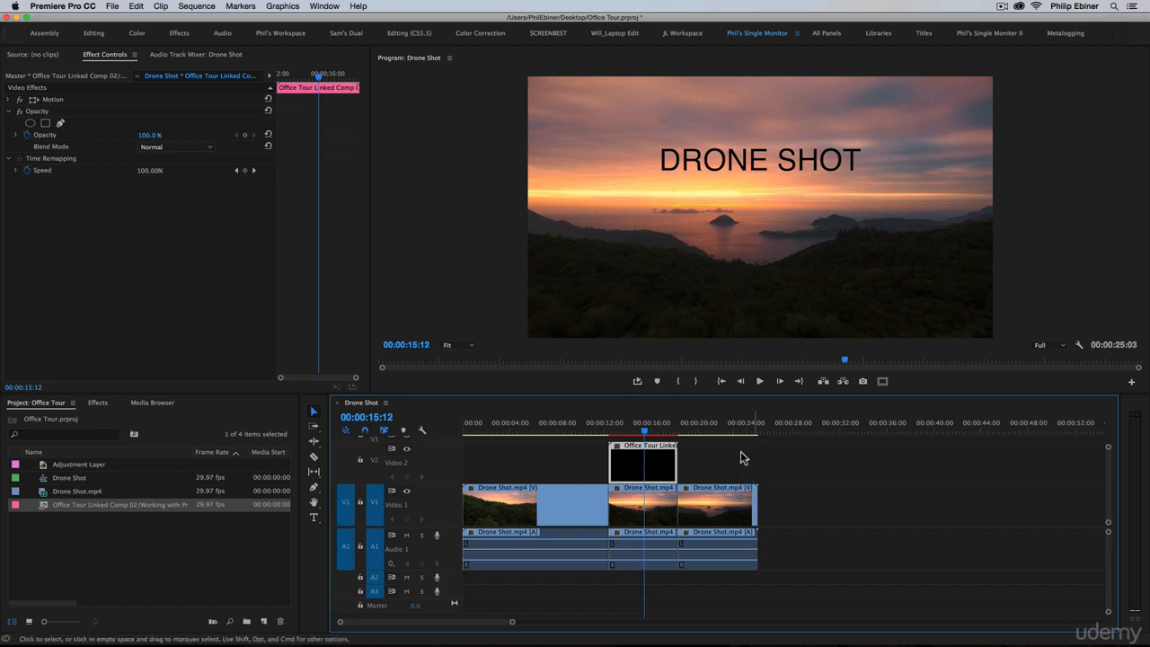
# Step: Switch to After Effects, try adding Drone Shot.mp4 beneath the adjustment layer in the linked composition, and undo the addition
pyautogui.press('super')
pyautogui.press('super+Tab')
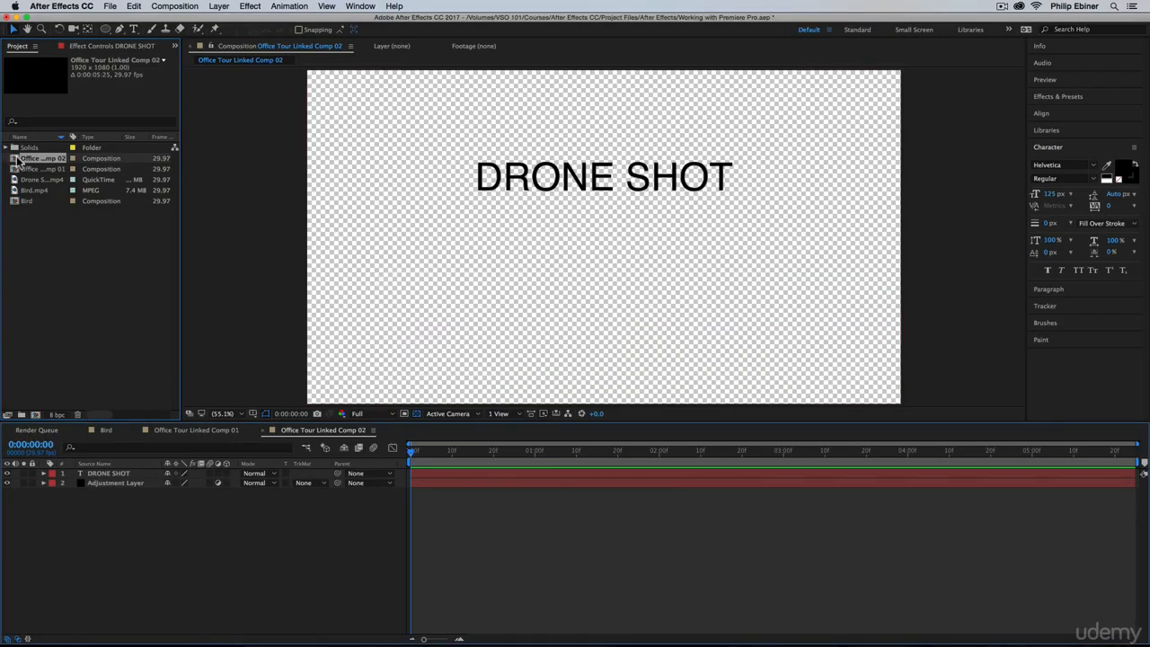
pyautogui.moveTo(27, 180); pyautogui.dragTo(311, 534)
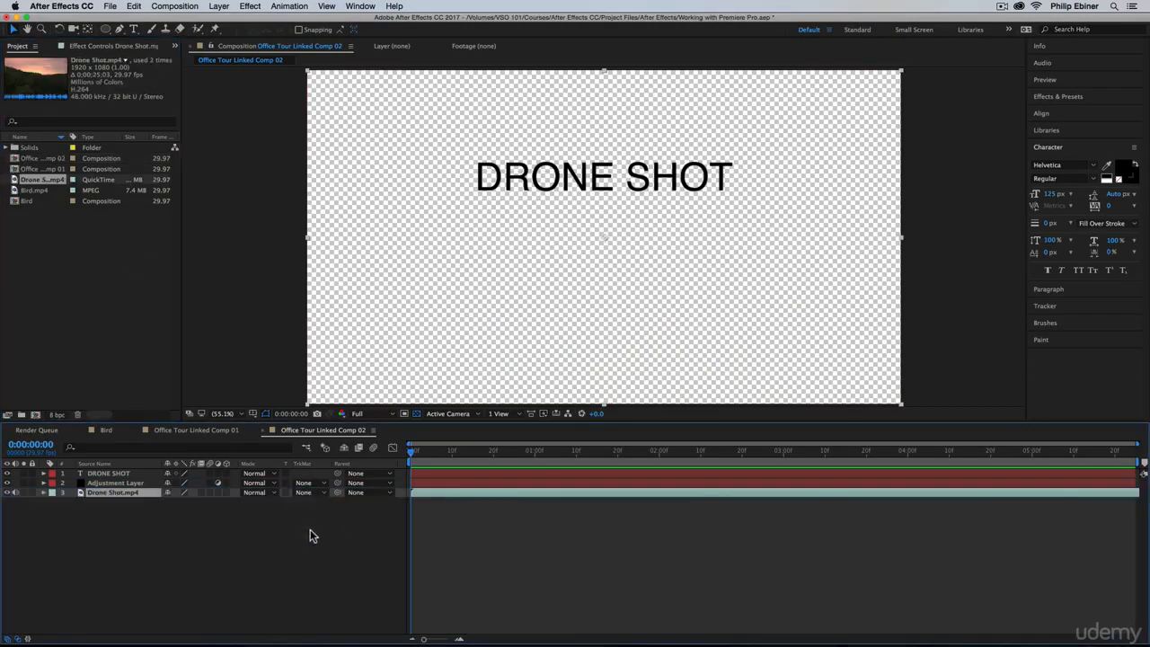
pyautogui.press('super+z')
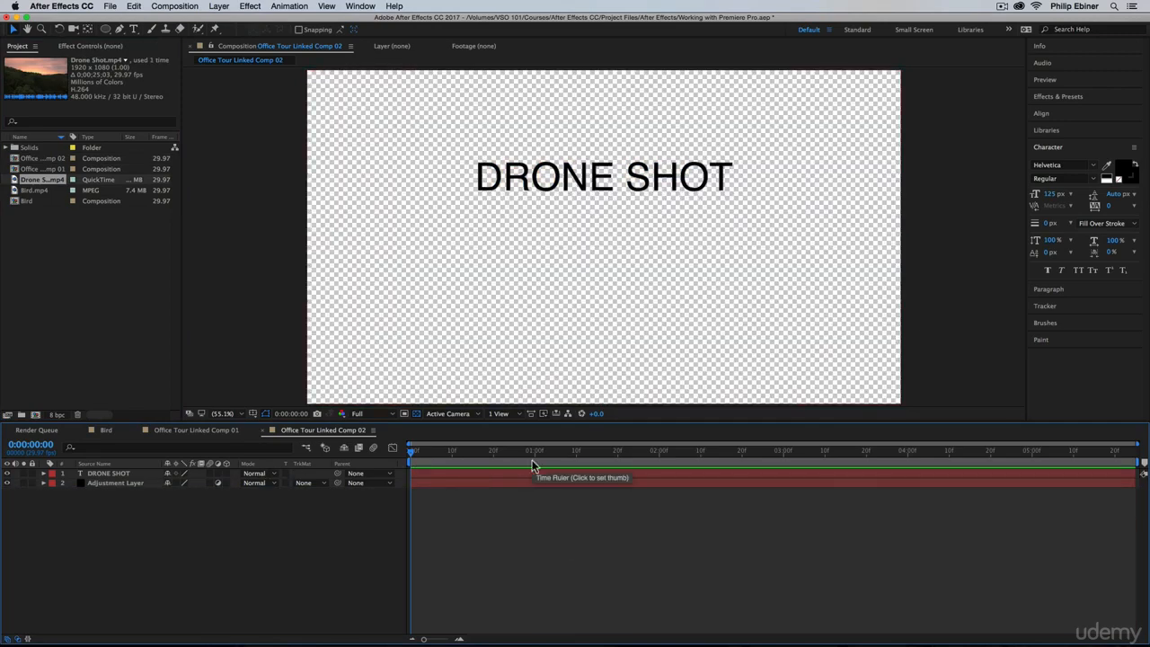
# Step: Switch to Premiere Pro and delete the linked composition clip from V2
pyautogui.press('super+Tab')
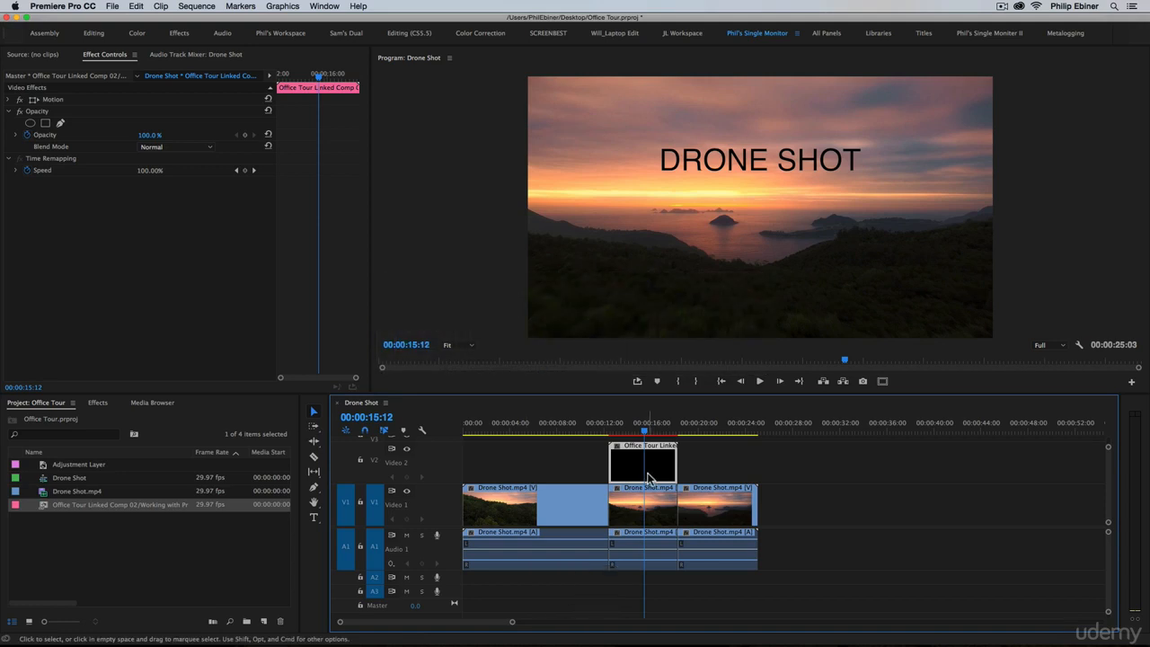
pyautogui.click(825, 472)
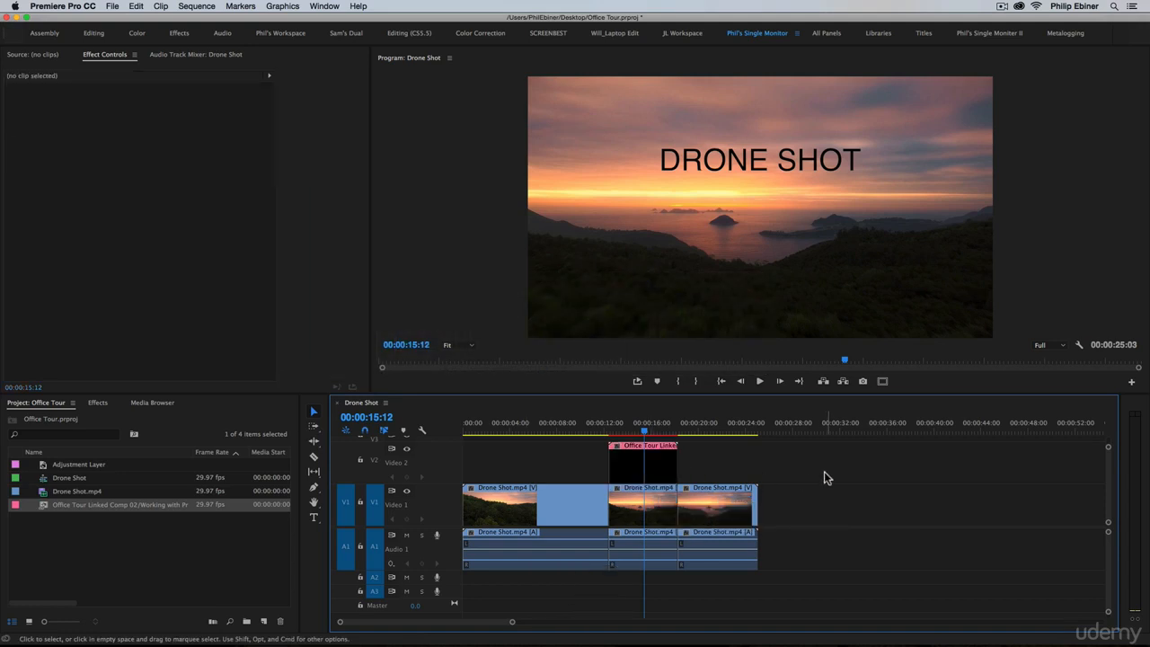
pyautogui.click(666, 471)
pyautogui.press('BackSpace')
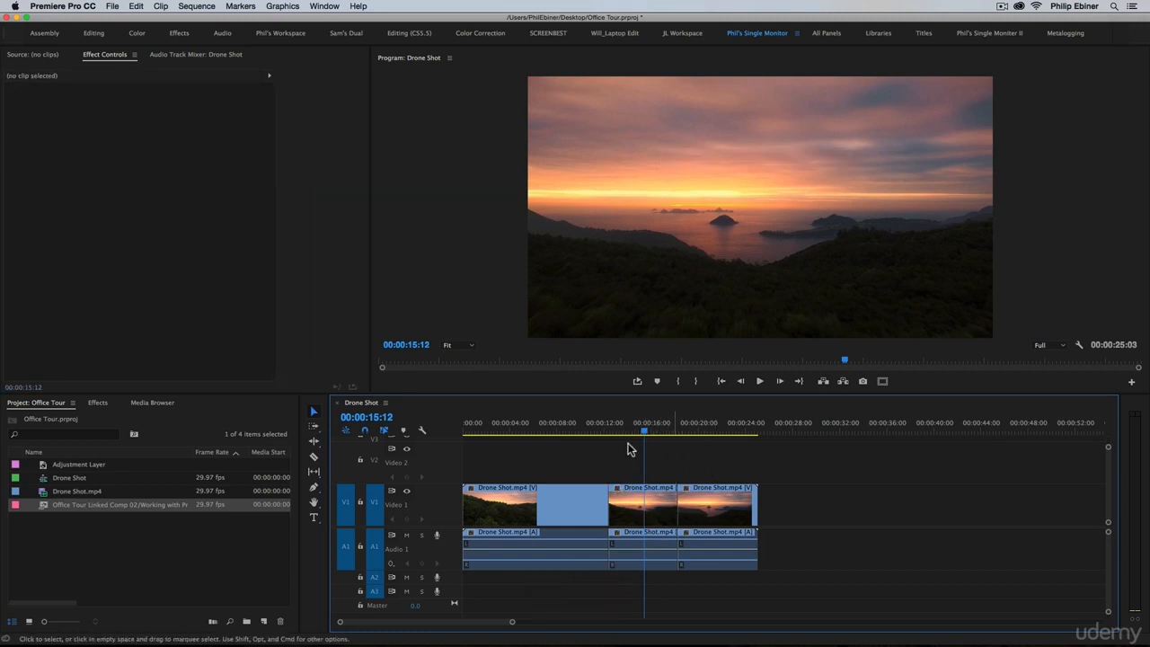
# Step: Duplicate only the video of the middle Drone Shot segment from V1 onto V2 directly above it
pyautogui.click(640, 508)
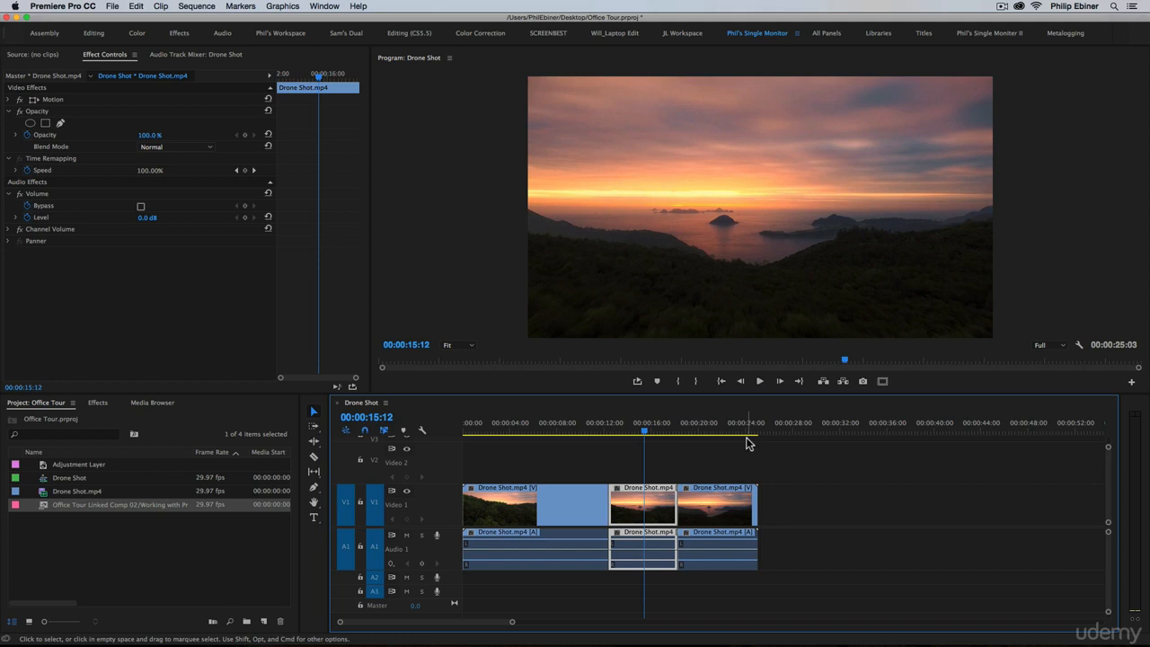
pyautogui.press('alt')
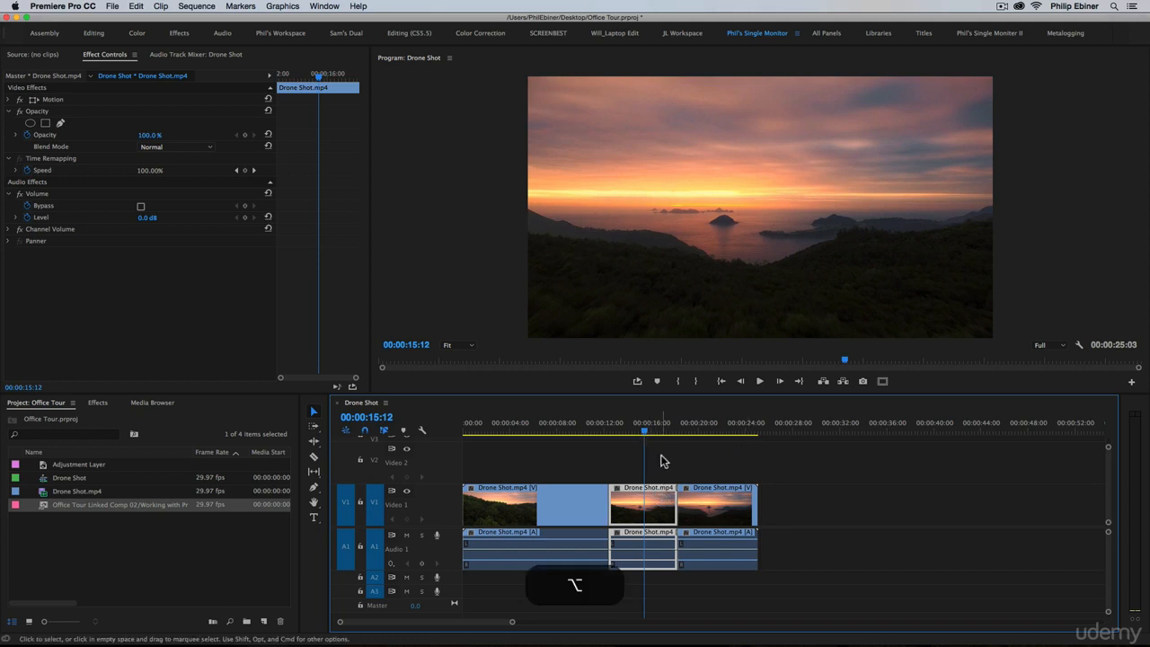
pyautogui.click(660, 461)
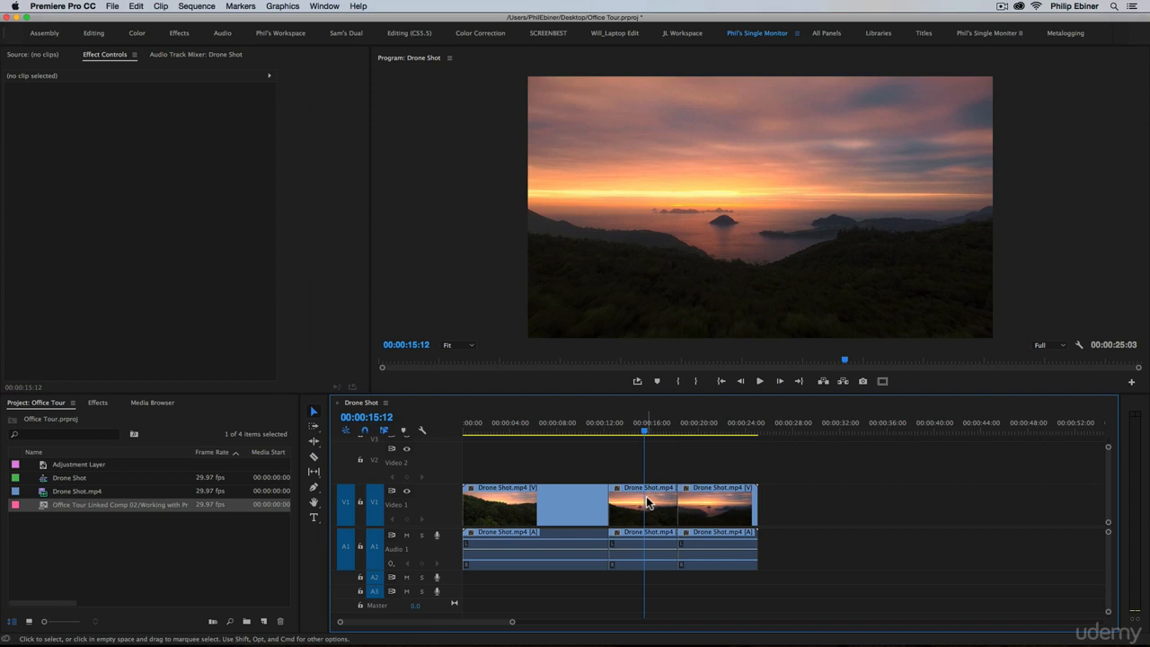
pyautogui.press('alt')
pyautogui.moveTo(646, 497); pyautogui.dragTo(640, 464)
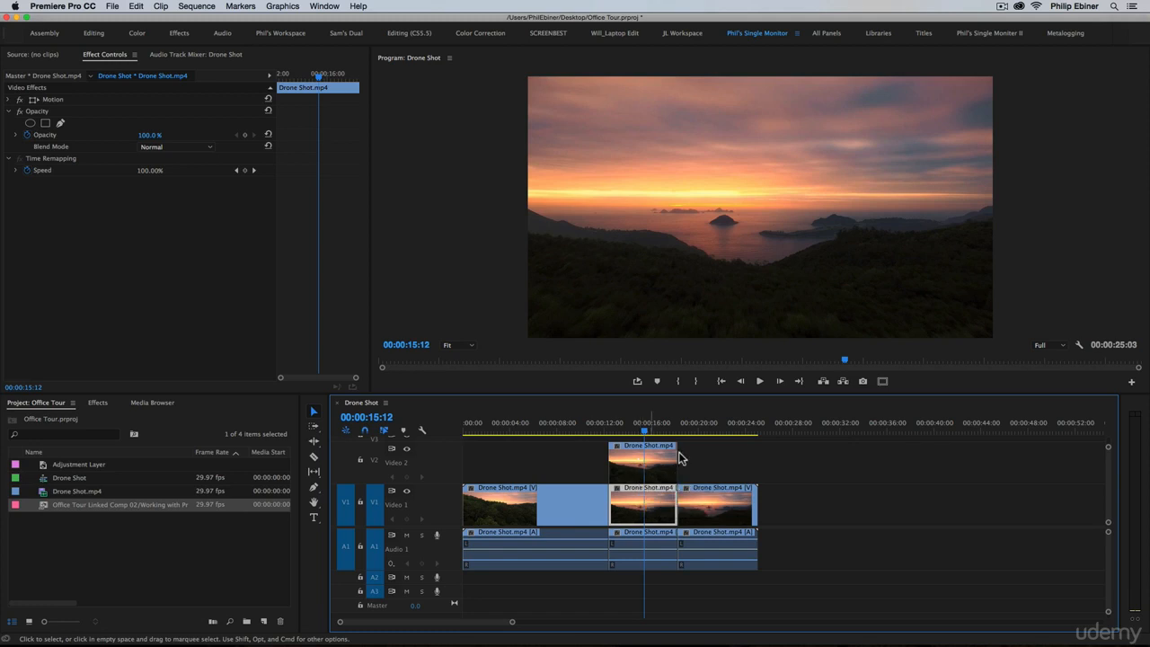
# Step: Replace the duplicated Drone Shot clip on V2 with an After Effects composition, preview its footage, and deselect the layer
pyautogui.click(653, 511)
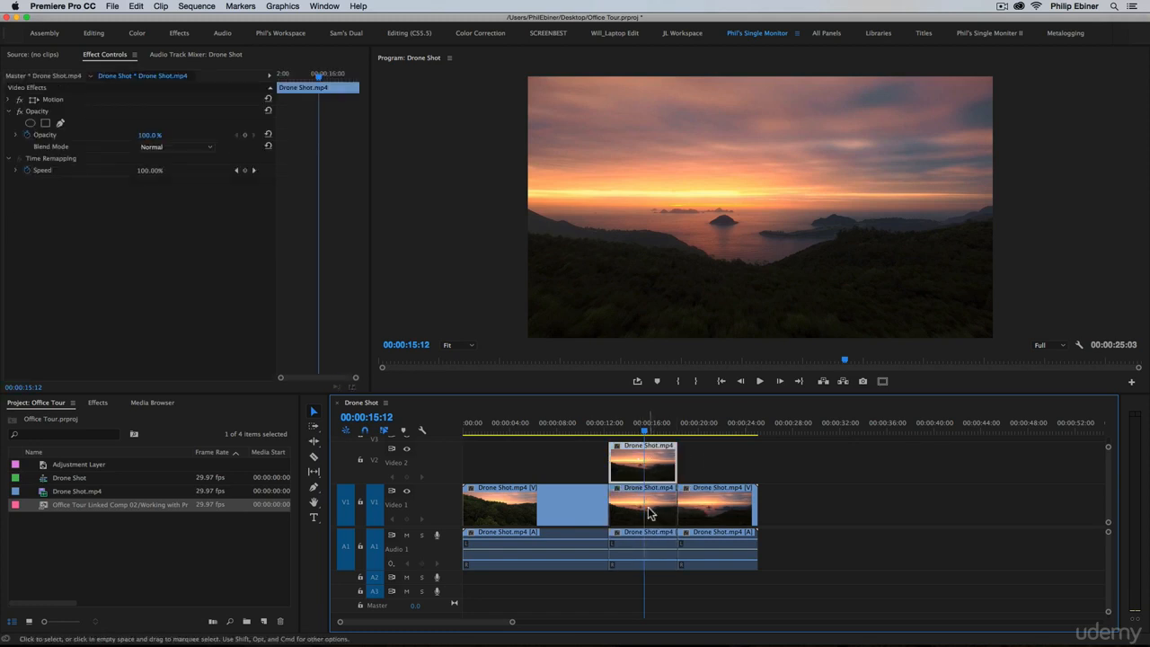
pyautogui.click(647, 464)
pyautogui.rightClick(646, 462)
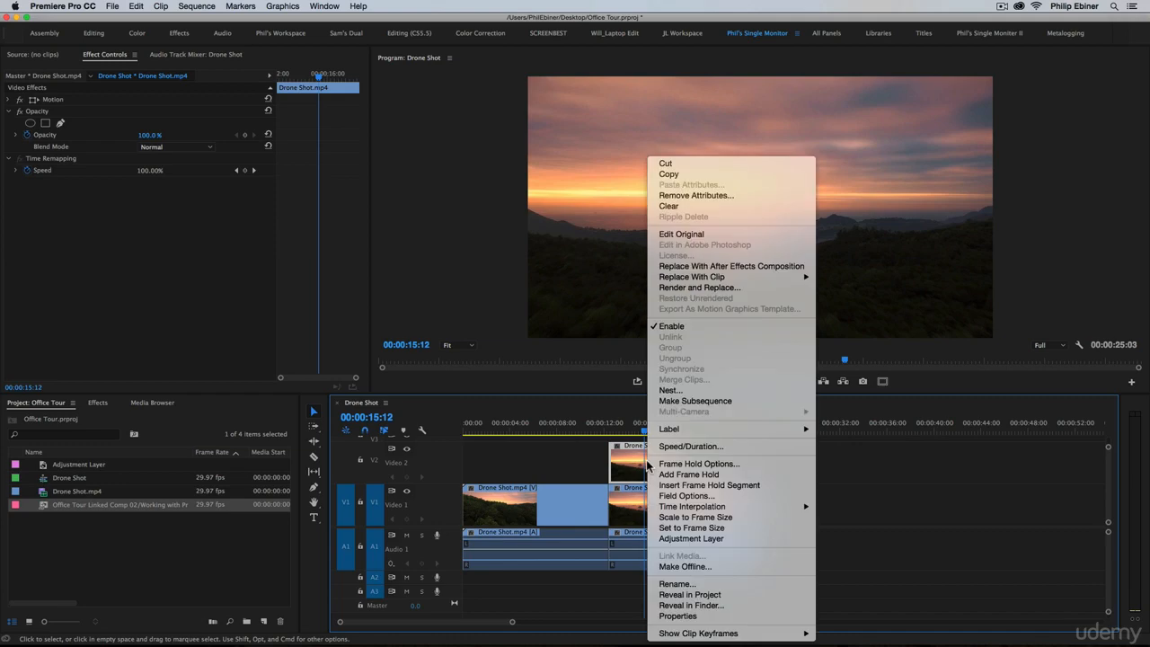
pyautogui.click(732, 266)
pyautogui.press('space')
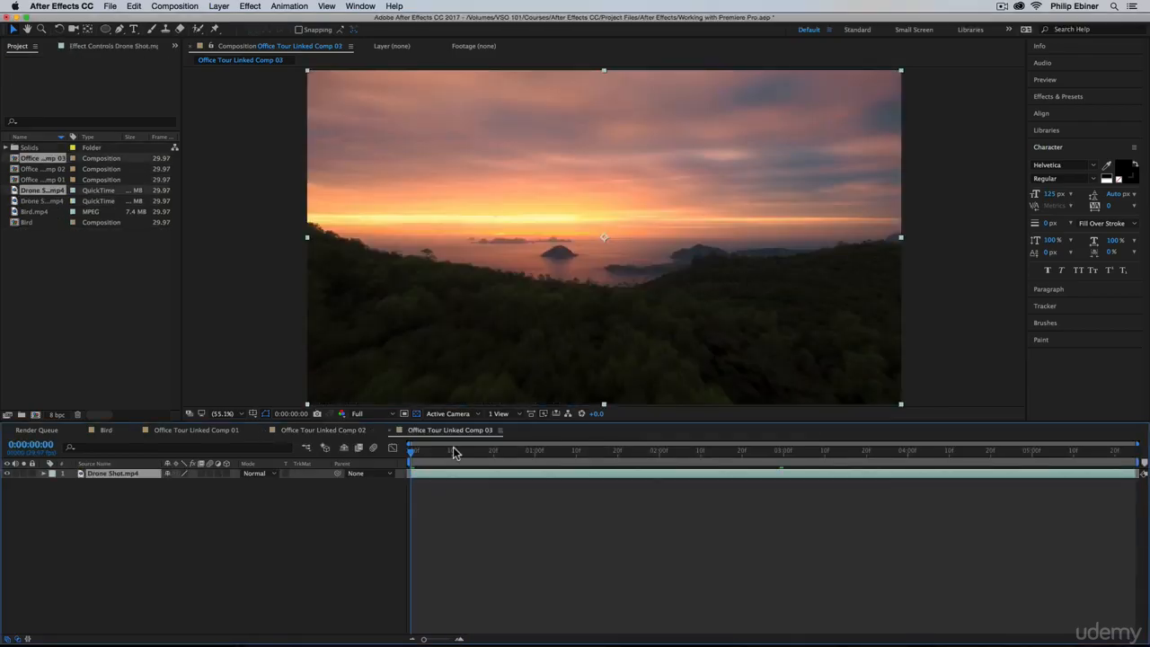
pyautogui.moveTo(1099, 464); pyautogui.dragTo(334, 476)
pyautogui.click(744, 551)
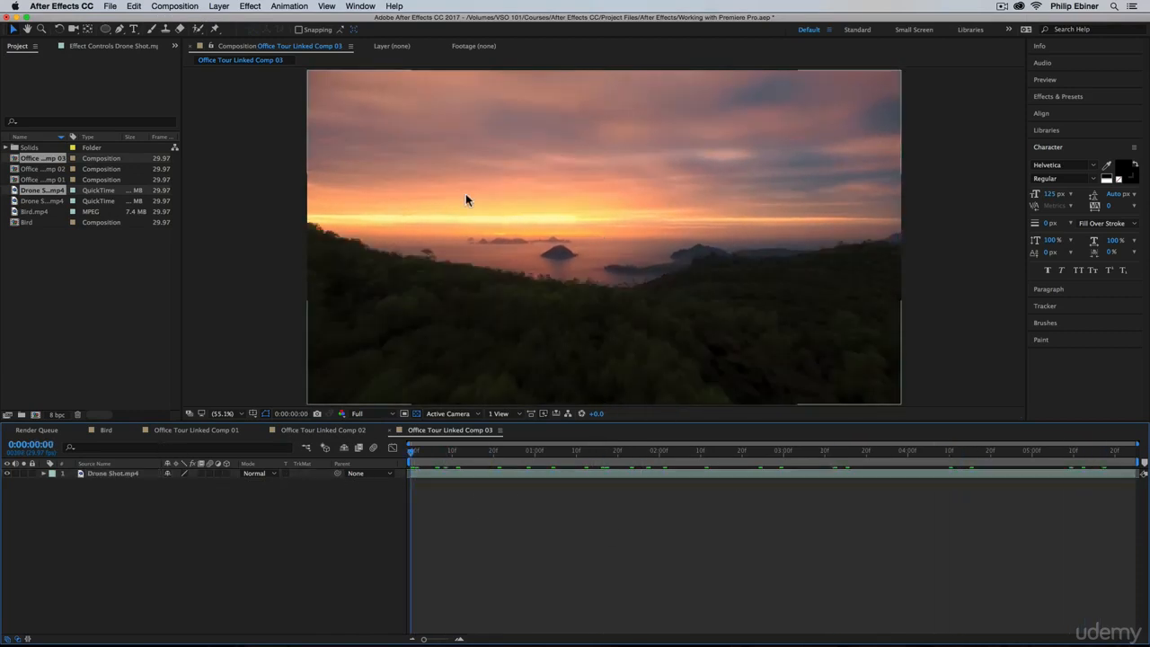
# Step: Add a text layer reading DRONE SHOT over the footage in the new linked composition
pyautogui.click(134, 29)
pyautogui.click(585, 222)
pyautogui.click(583, 221)
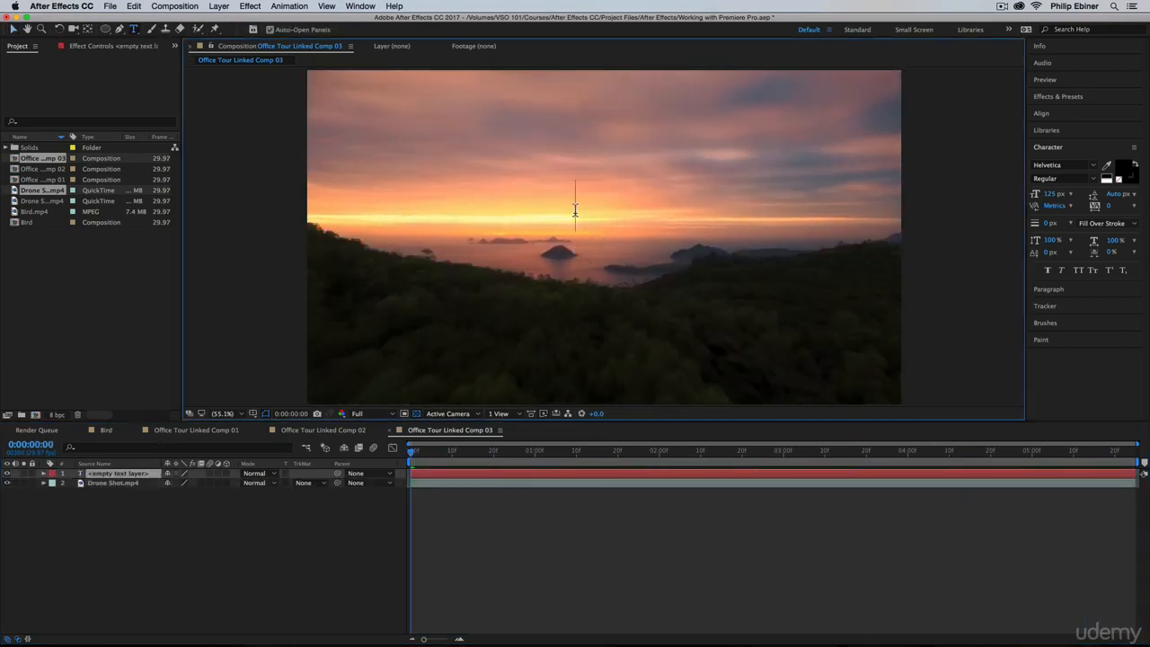
pyautogui.write('DRONE SHT')
pyautogui.press('BackSpace')
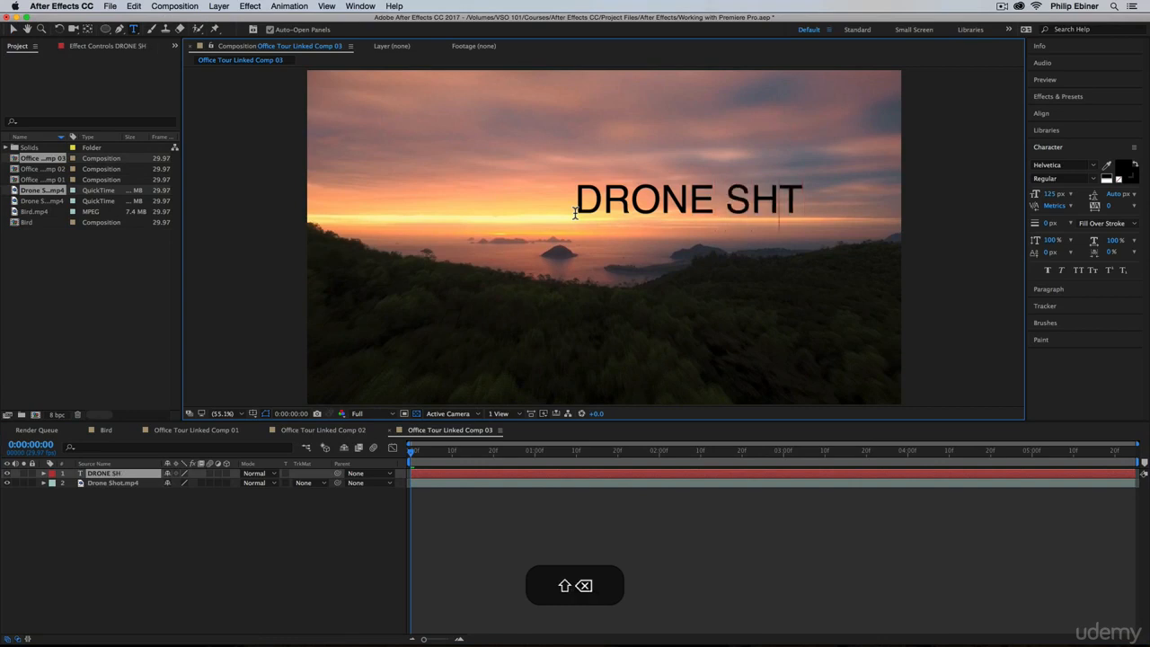
pyautogui.write('OT')
# Step: Move the DRONE SHOT text to the horizontal centre just above the horizon and select the footage layer
pyautogui.click(13, 29)
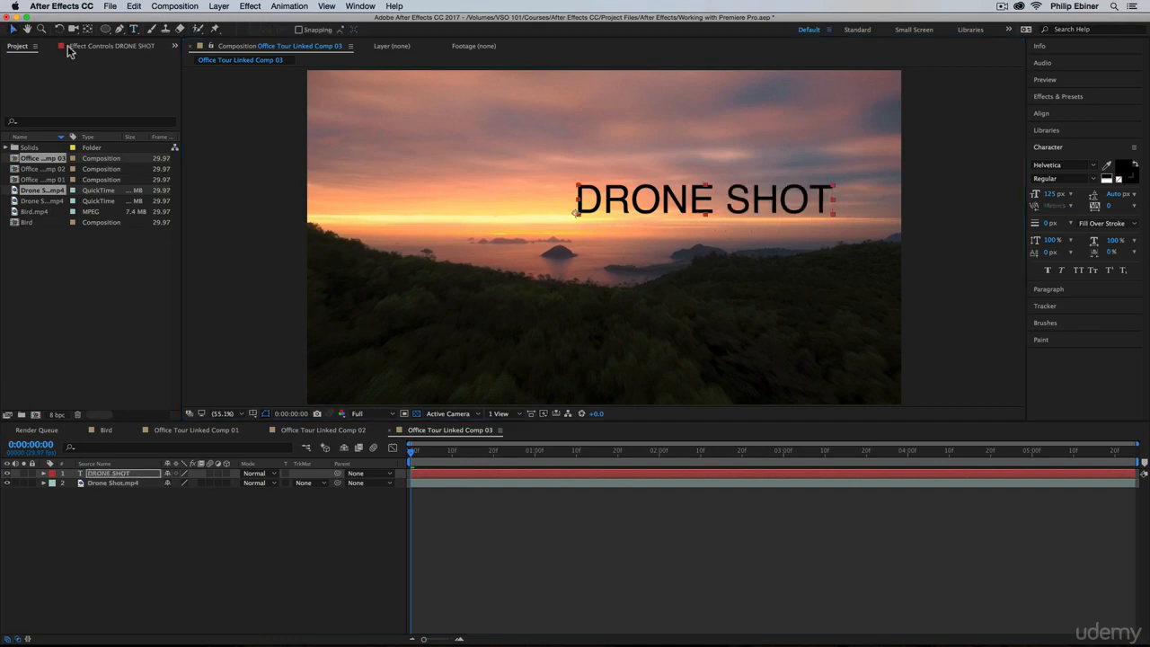
pyautogui.moveTo(781, 212); pyautogui.dragTo(690, 212)
pyautogui.click(710, 287)
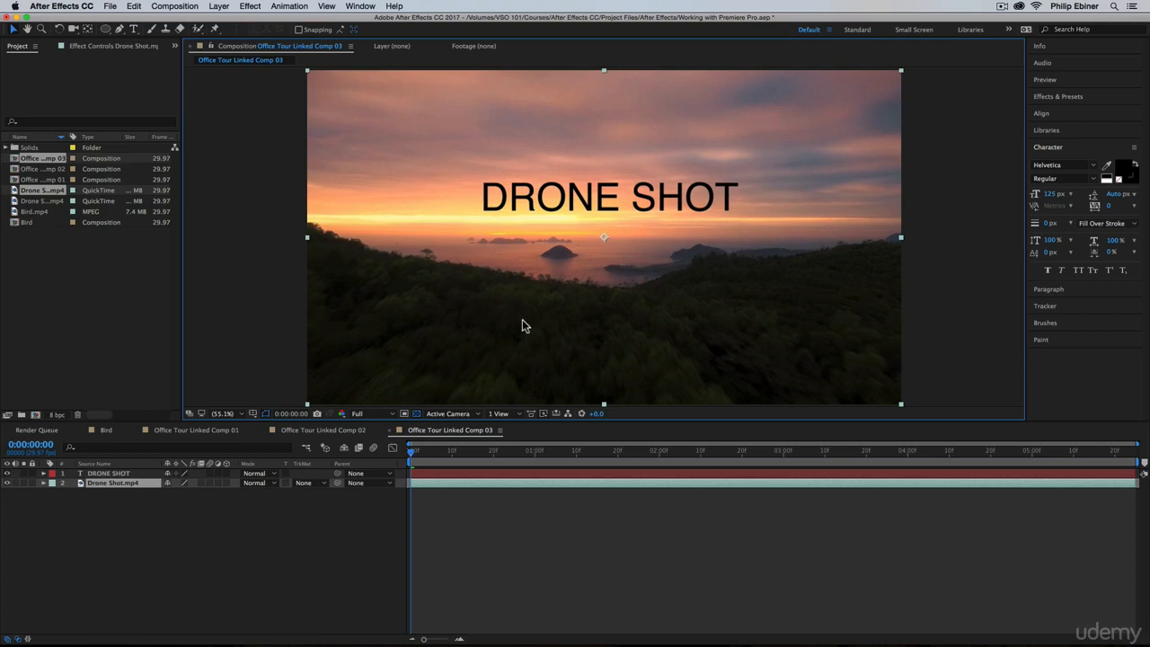
# Step: Deselect the footage layer, switch to Premiere Pro, and view the linked composition on V2 at 00:00:13:08
pyautogui.click(574, 578)
pyautogui.press('super+Tab')
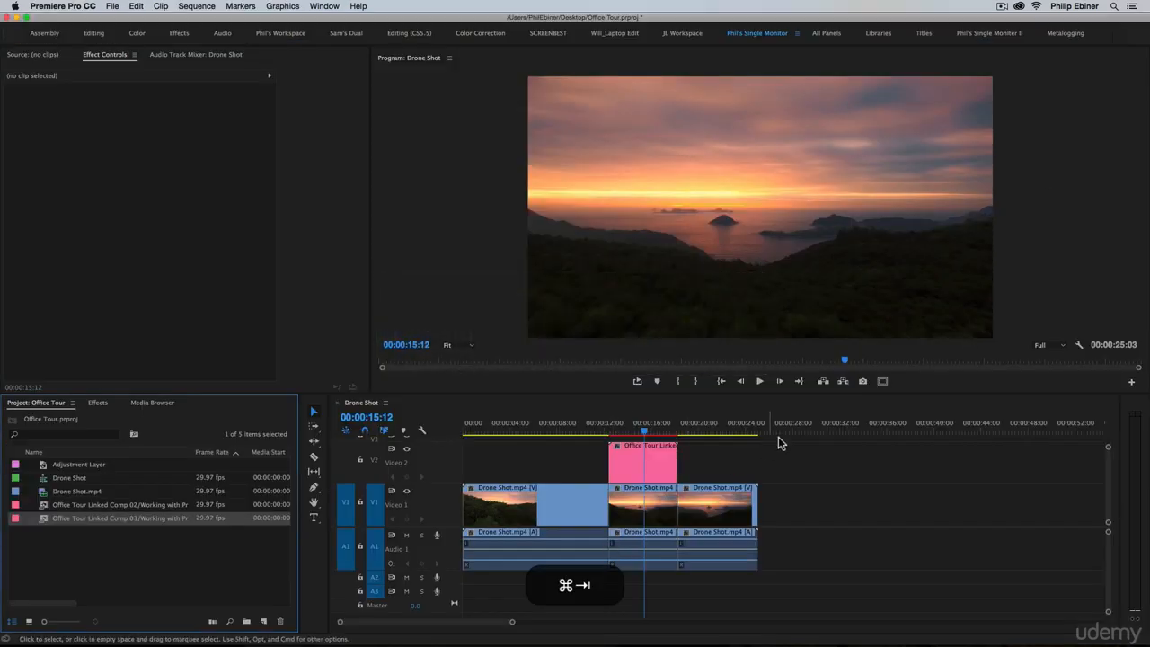
pyautogui.click(619, 432)
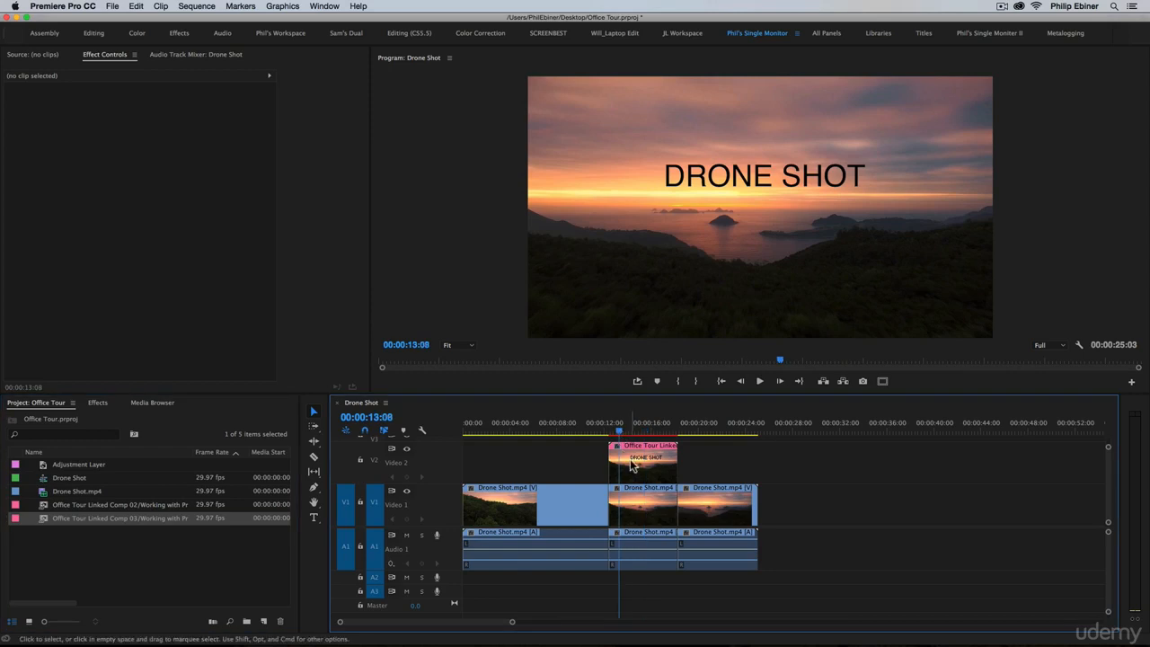
pyautogui.click(635, 465)
pyautogui.click(737, 457)
pyautogui.click(635, 467)
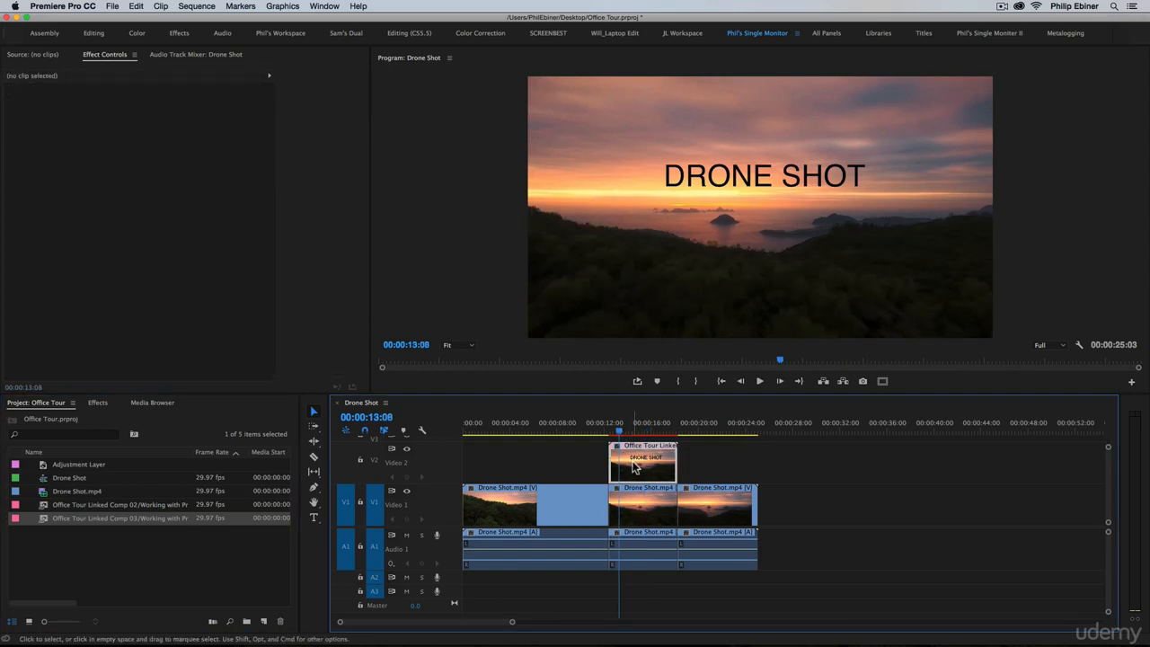
# Step: Move the linked composition clip along V2 to about 30 seconds and view the original middle Drone Shot segment at 00:00:14:22
pyautogui.moveTo(635, 466); pyautogui.dragTo(840, 464)
pyautogui.click(632, 504)
pyautogui.click(636, 432)
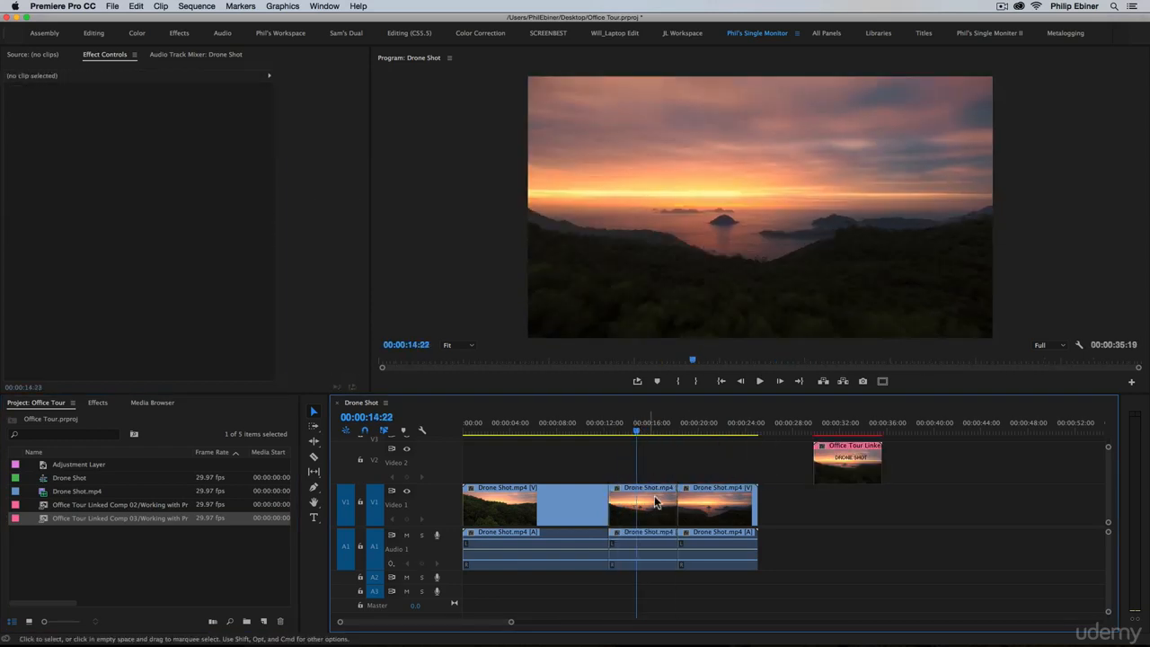
pyautogui.click(656, 502)
# Step: Move the linked composition clip back on V2 directly above the middle Drone Shot segment and leave it selected
pyautogui.moveTo(853, 468); pyautogui.dragTo(598, 478)
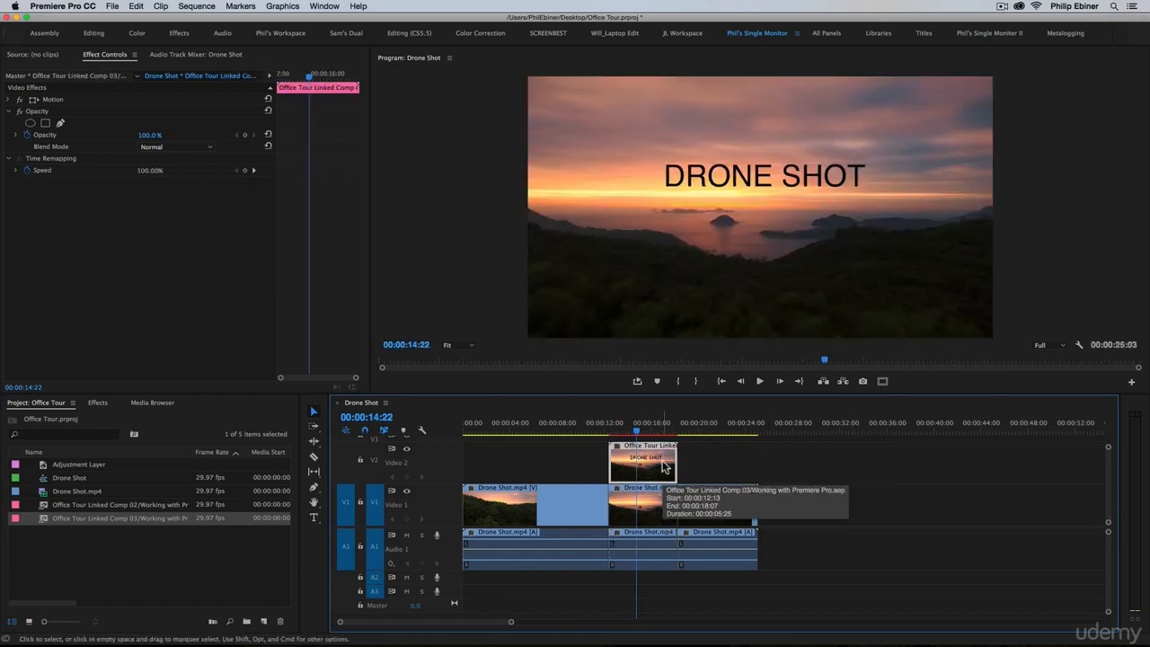
pyautogui.click(706, 445)
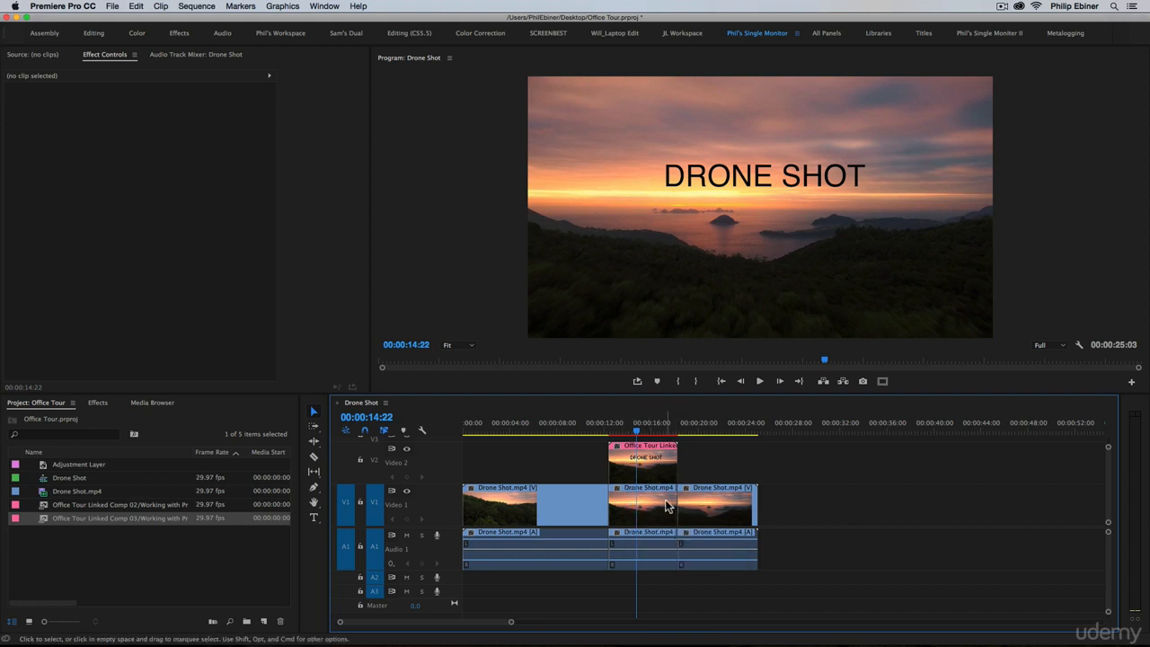
pyautogui.click(641, 455)
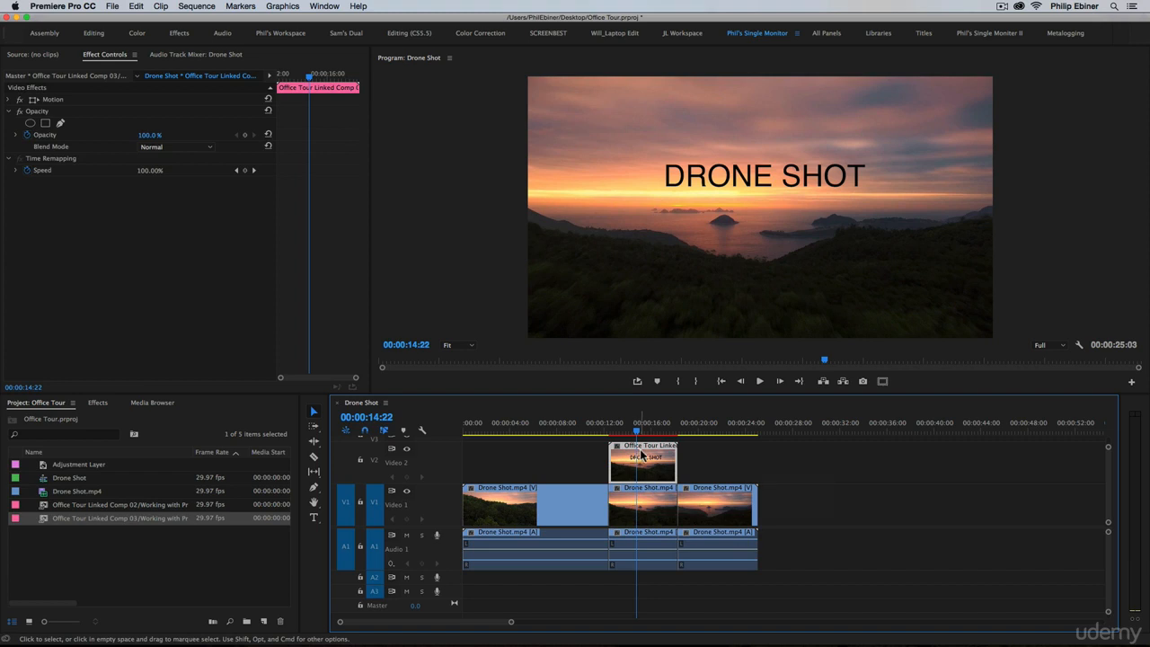